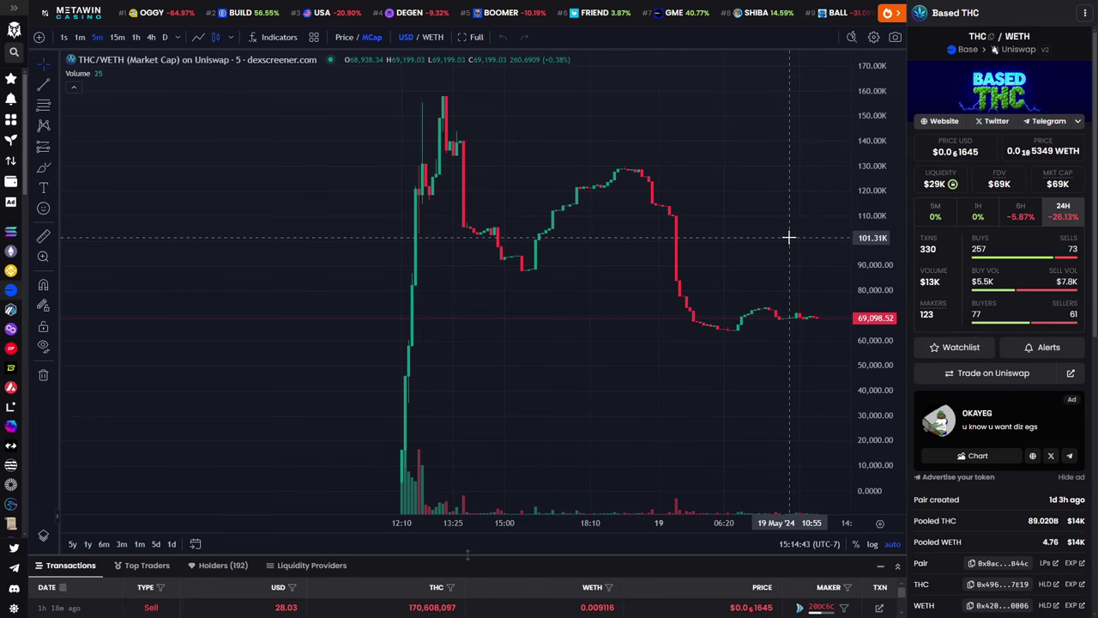
# Pan and rescale the THC/WETH market-cap chart to frame its whole candle history.
pyautogui.moveTo(645, 223); pyautogui.dragTo(465, 272)
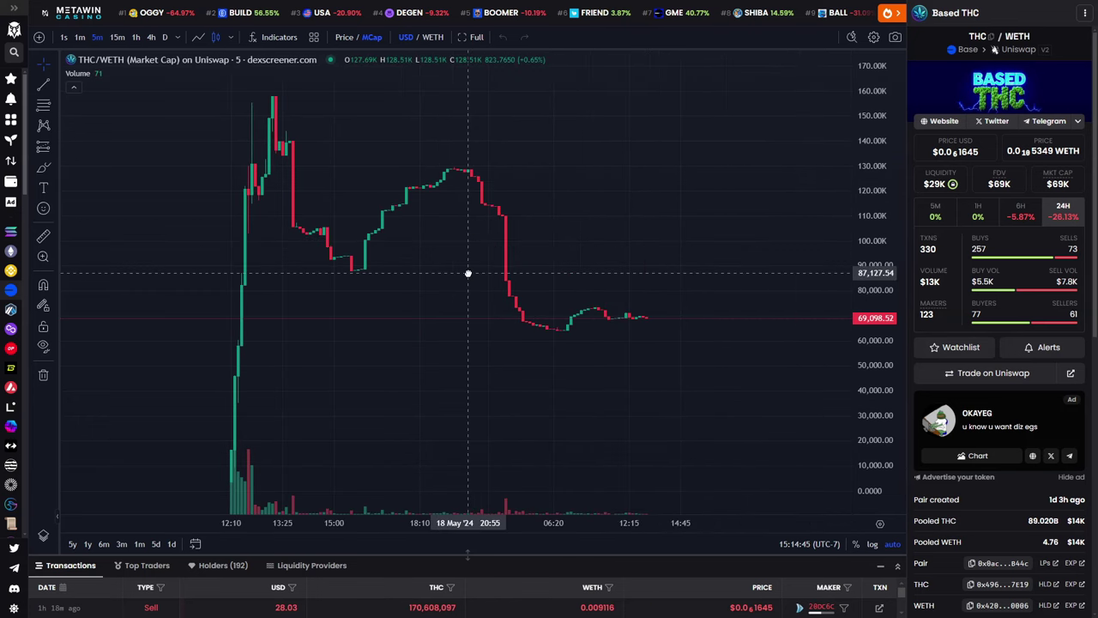
pyautogui.moveTo(419, 245); pyautogui.dragTo(578, 252)
pyautogui.moveTo(870, 172); pyautogui.dragTo(546, 284)
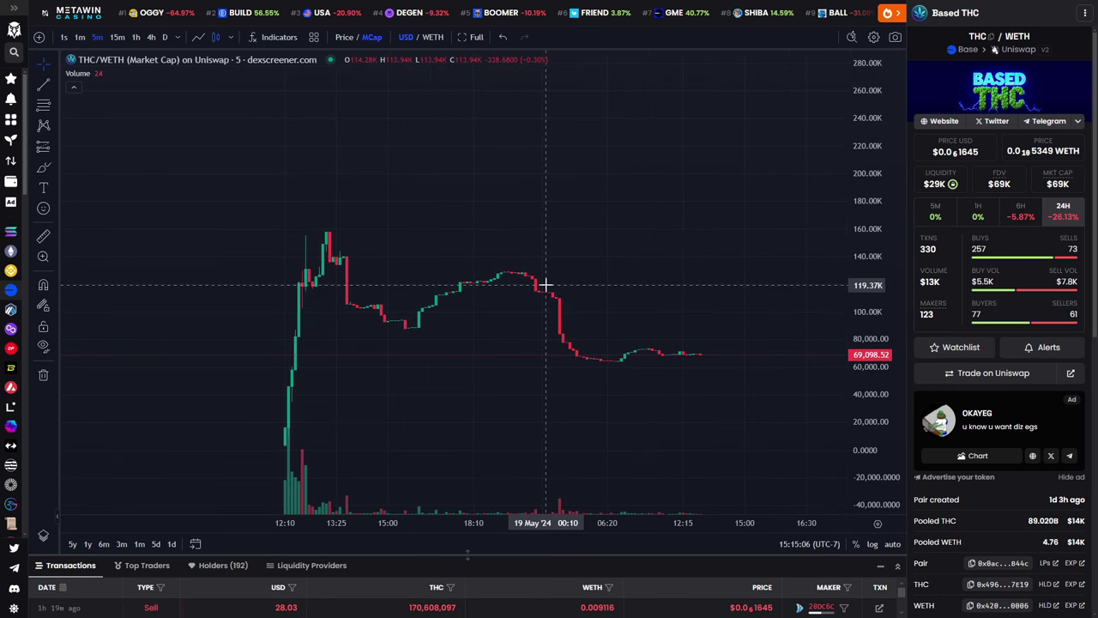
pyautogui.moveTo(546, 284); pyautogui.dragTo(653, 164)
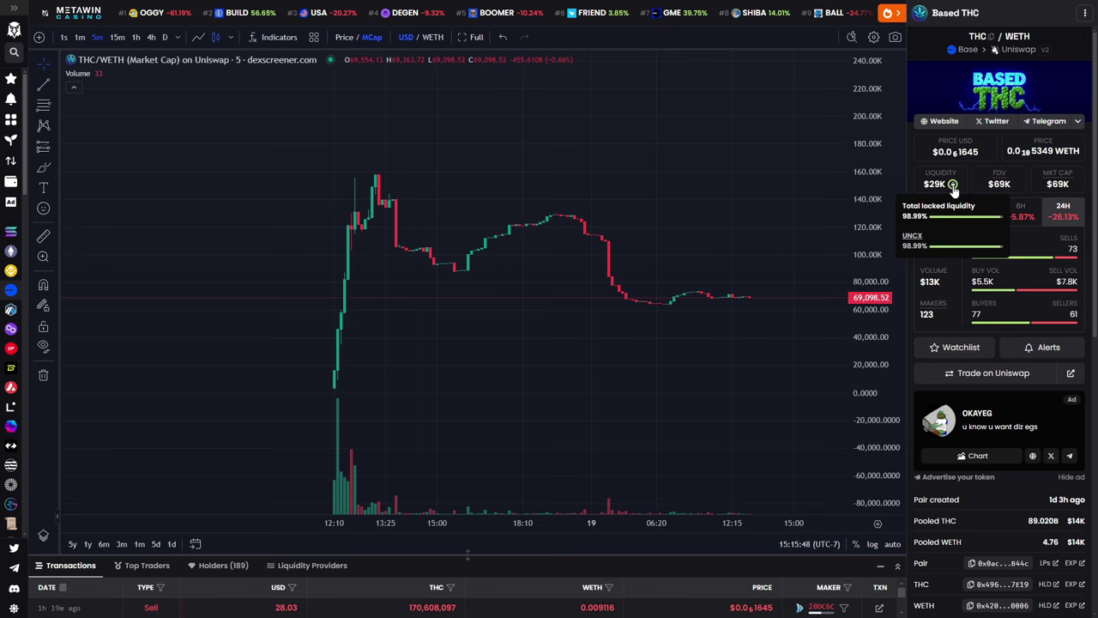
# Scroll the sidebar down through the Go+ Security audit results.
pyautogui.scroll(-3, 923, 332)
pyautogui.scroll(-3, 1053, 315)
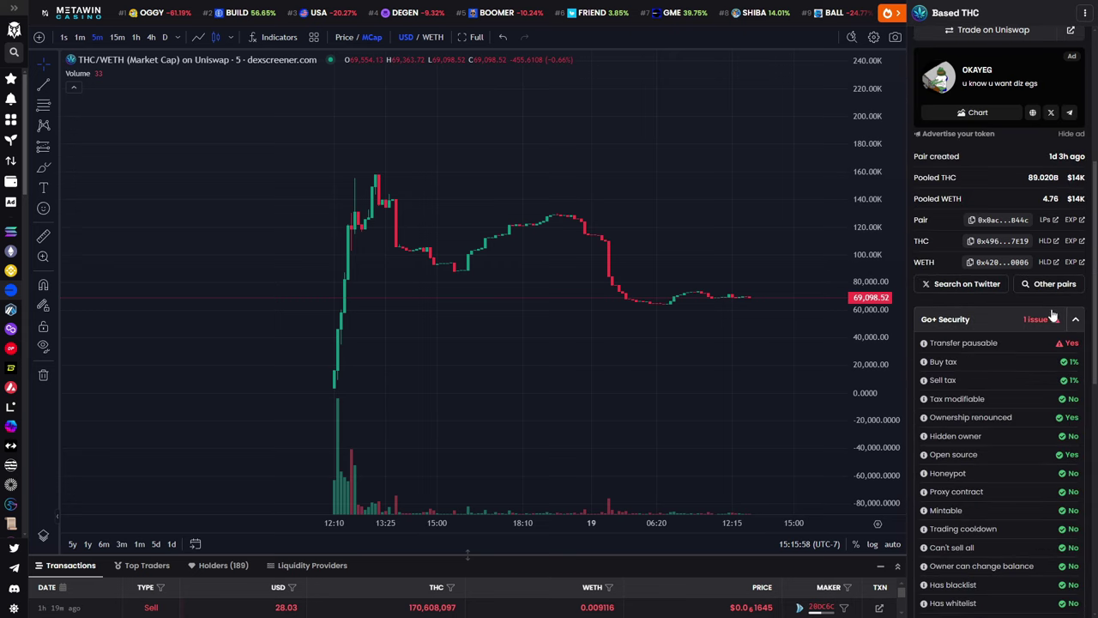
pyautogui.scroll(-1, 1004, 470)
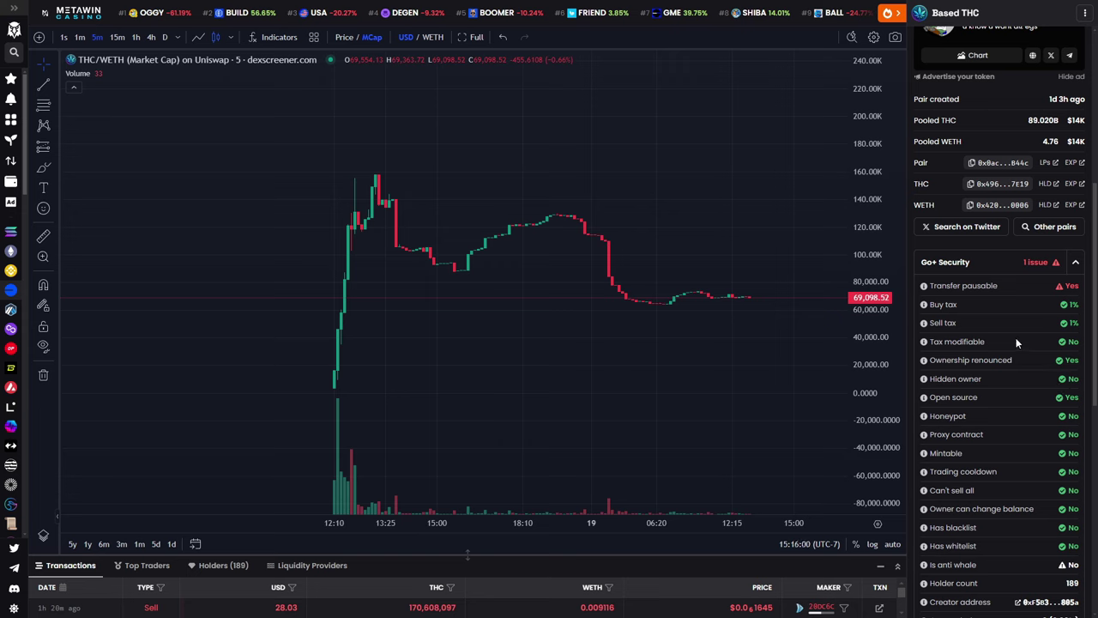
pyautogui.scroll(-1, 1019, 334)
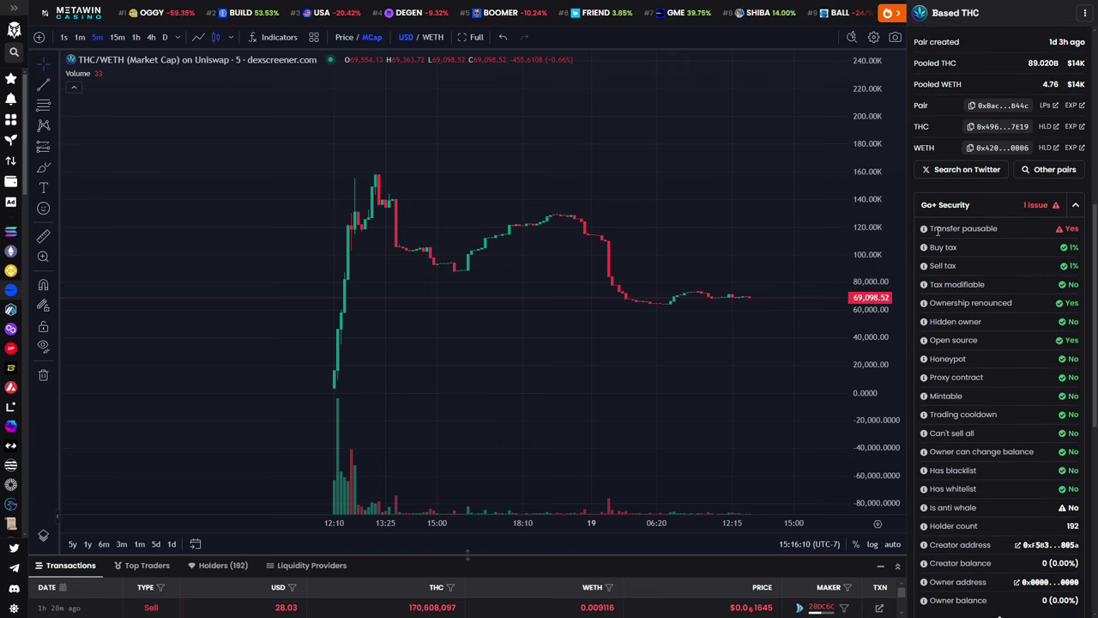
pyautogui.scroll(-2, 939, 230)
pyautogui.scroll(-2, 1038, 369)
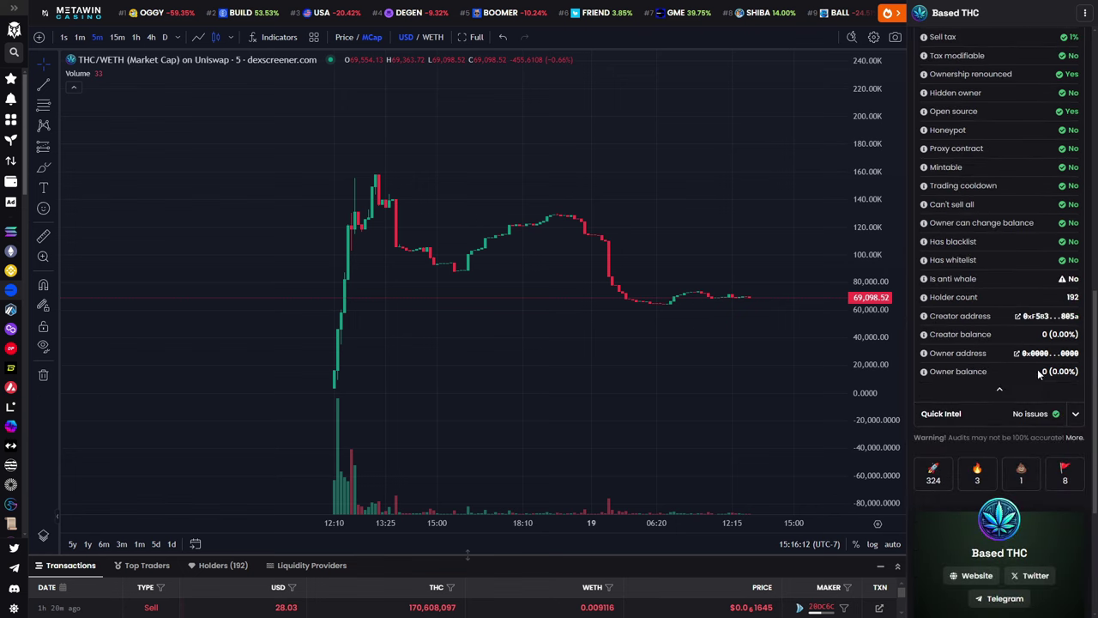
# Expand the Quick Intel audit results, then scroll back up the sidebar.
pyautogui.click(1072, 416)
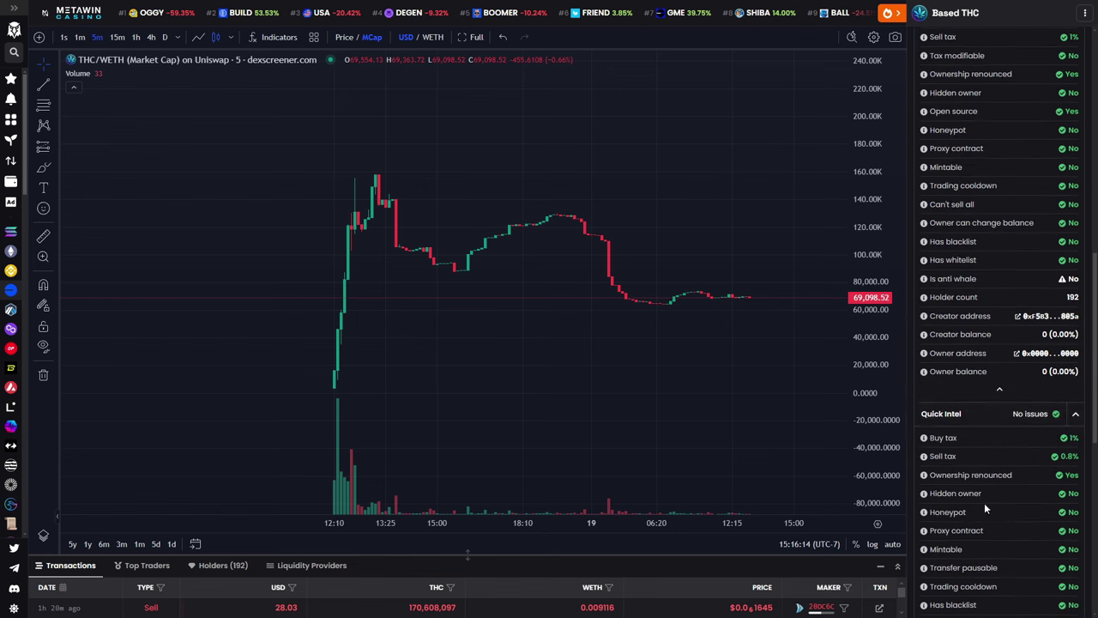
pyautogui.scroll(-1, 984, 503)
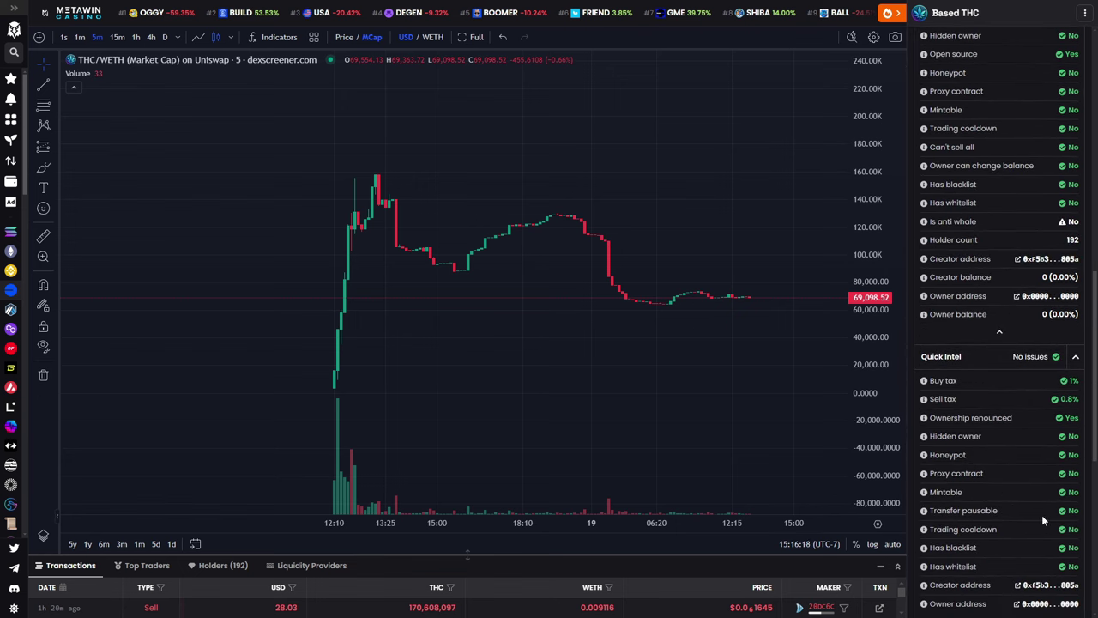
pyautogui.scroll(7, 970, 530)
pyautogui.scroll(1, 970, 530)
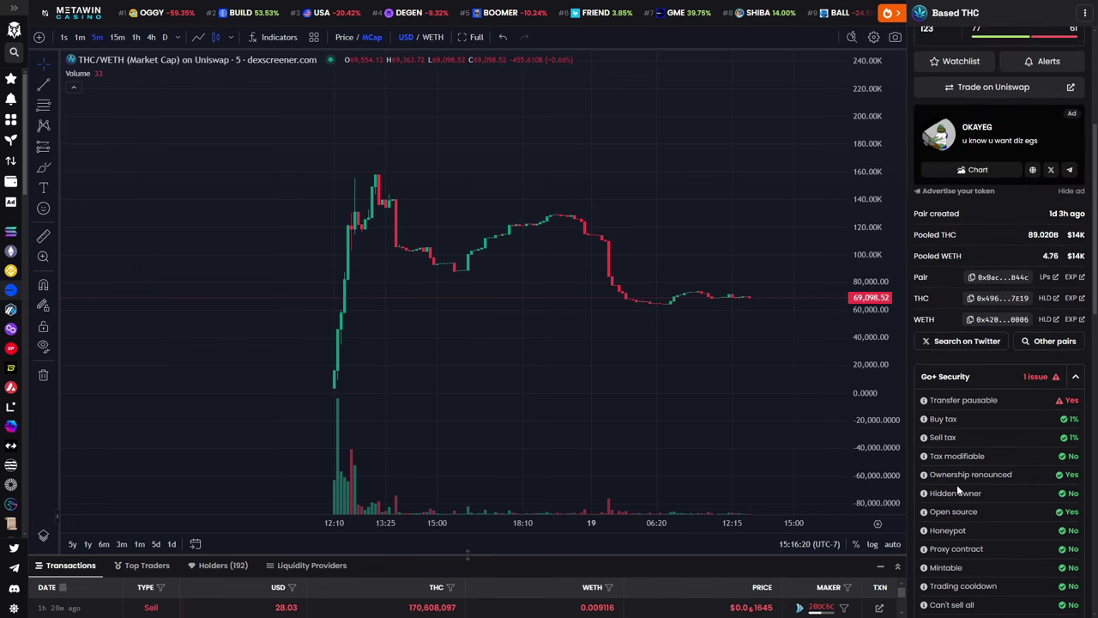
pyautogui.scroll(3, 959, 489)
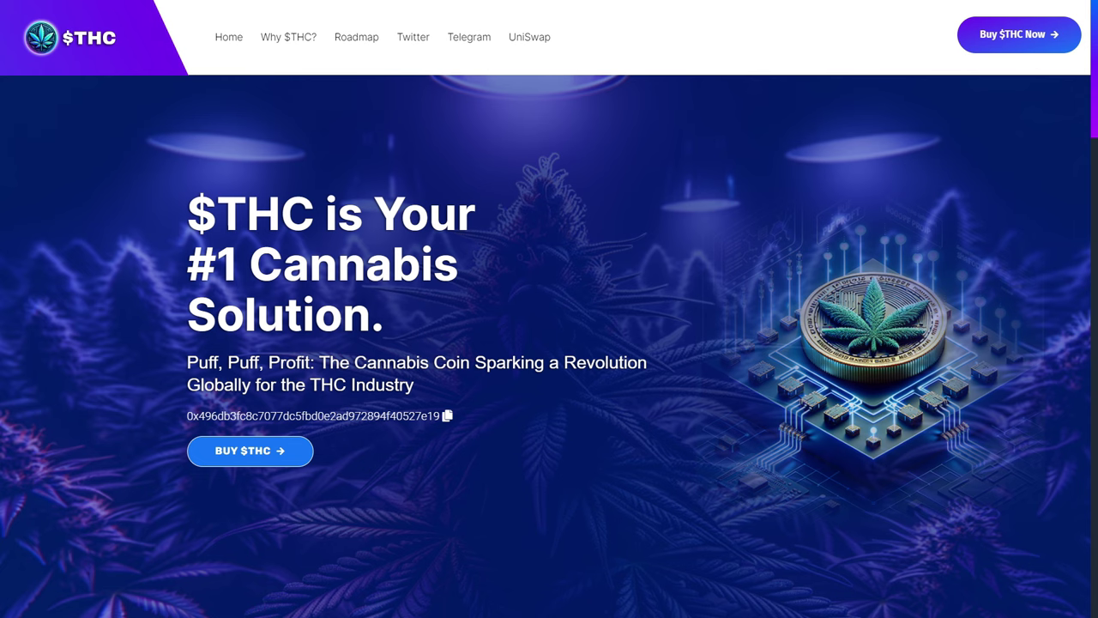
# Go to the 'Why Choose $THC?' section and show the A-High™ DApp feature description.
pyautogui.click(684, 42)
pyautogui.scroll(-1, 515, 258)
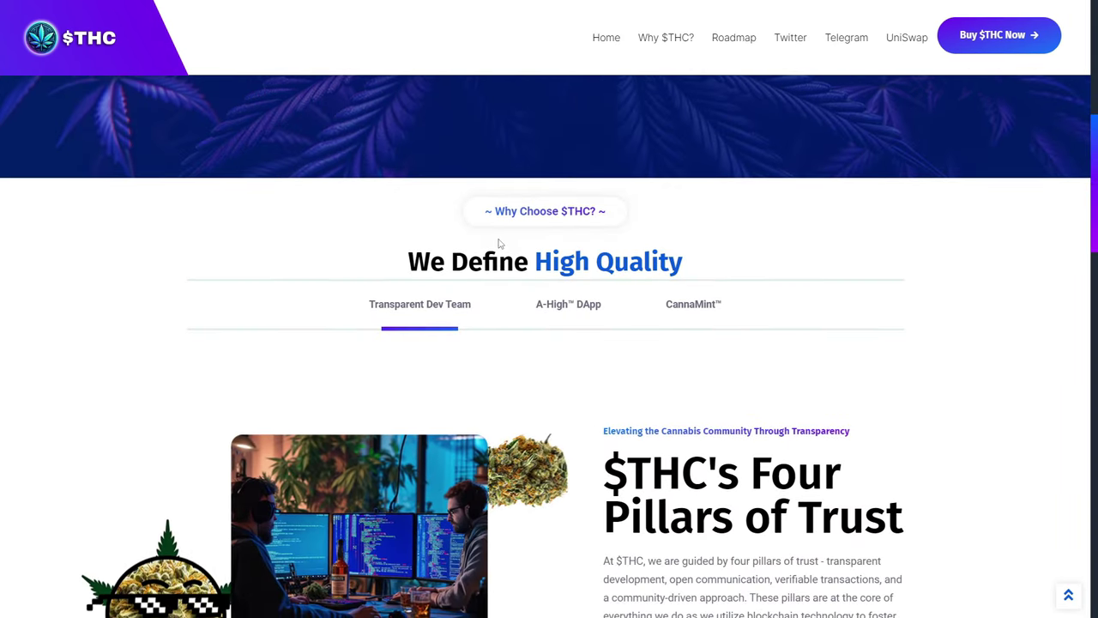
pyautogui.scroll(-1, 541, 292)
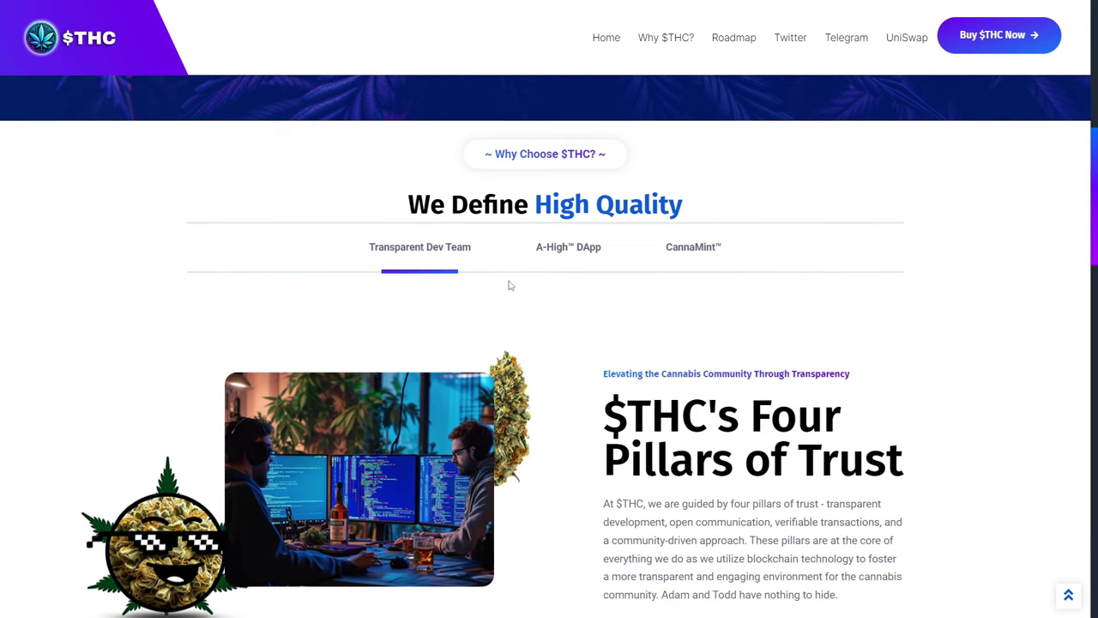
pyautogui.scroll(-1, 581, 371)
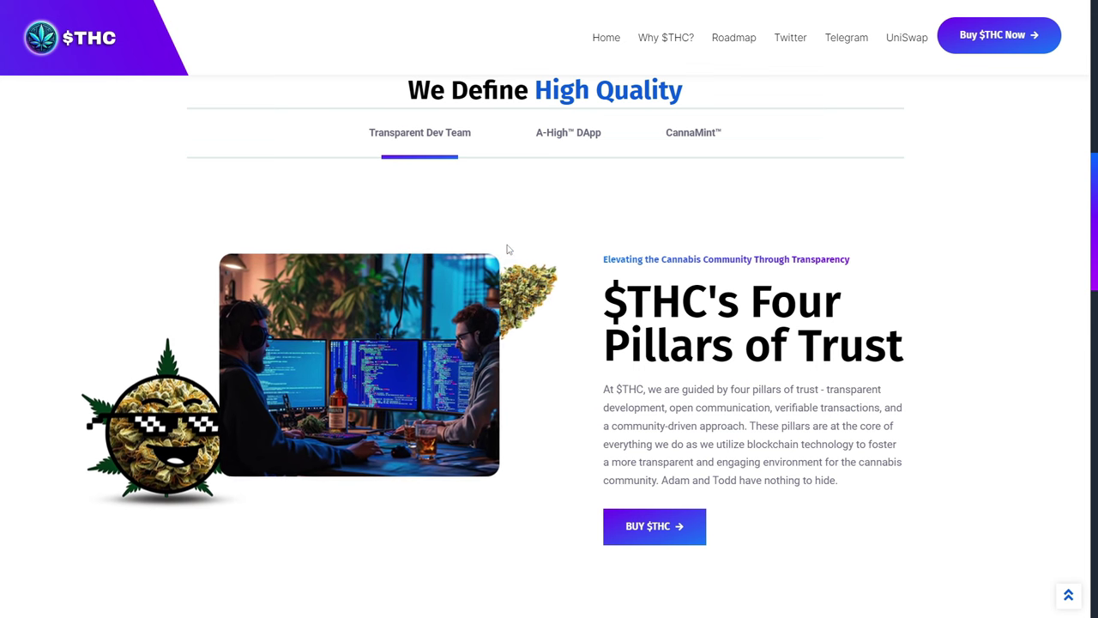
pyautogui.scroll(1, 549, 257)
pyautogui.click(573, 252)
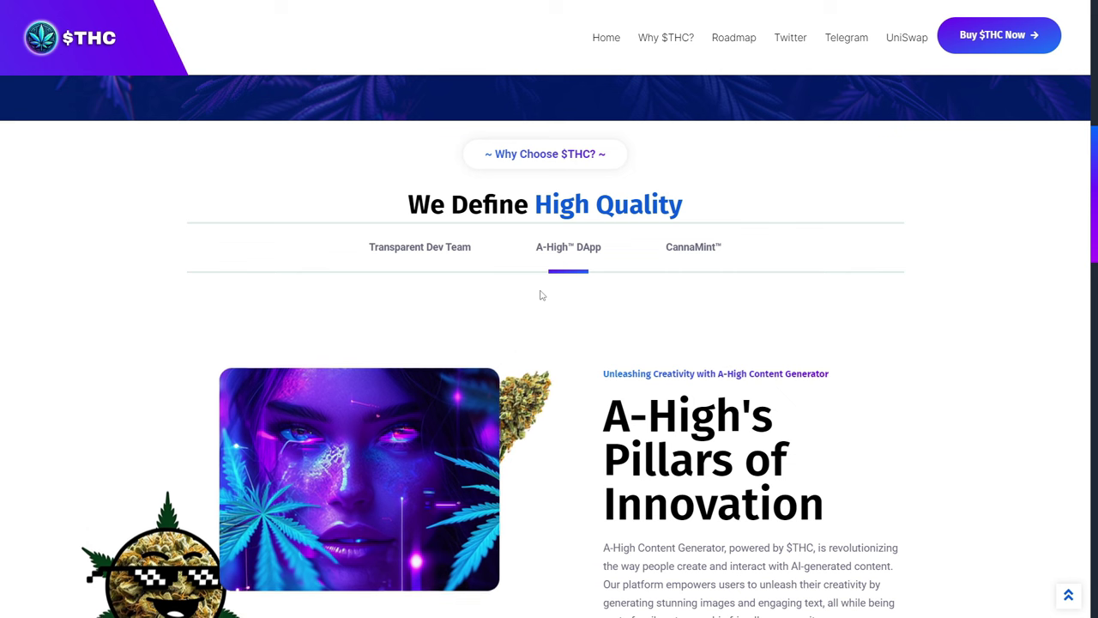
# Read the A-High DApp and CannaMint™ descriptions, then launch the A-High app via Explore A-High.
pyautogui.scroll(-1, 634, 302)
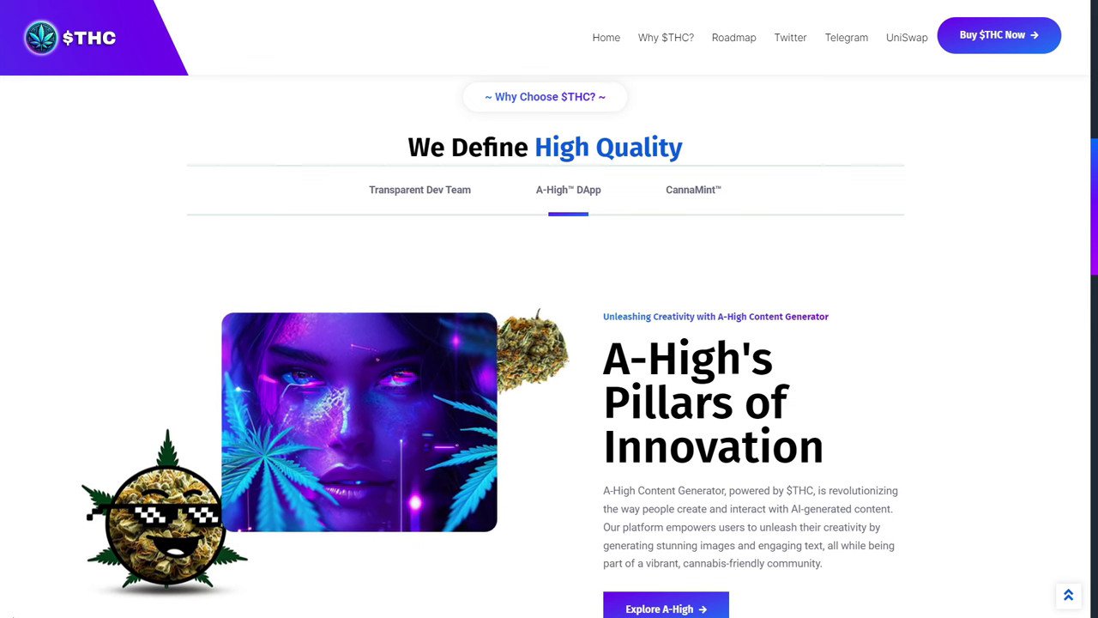
pyautogui.scroll(-1, 535, 507)
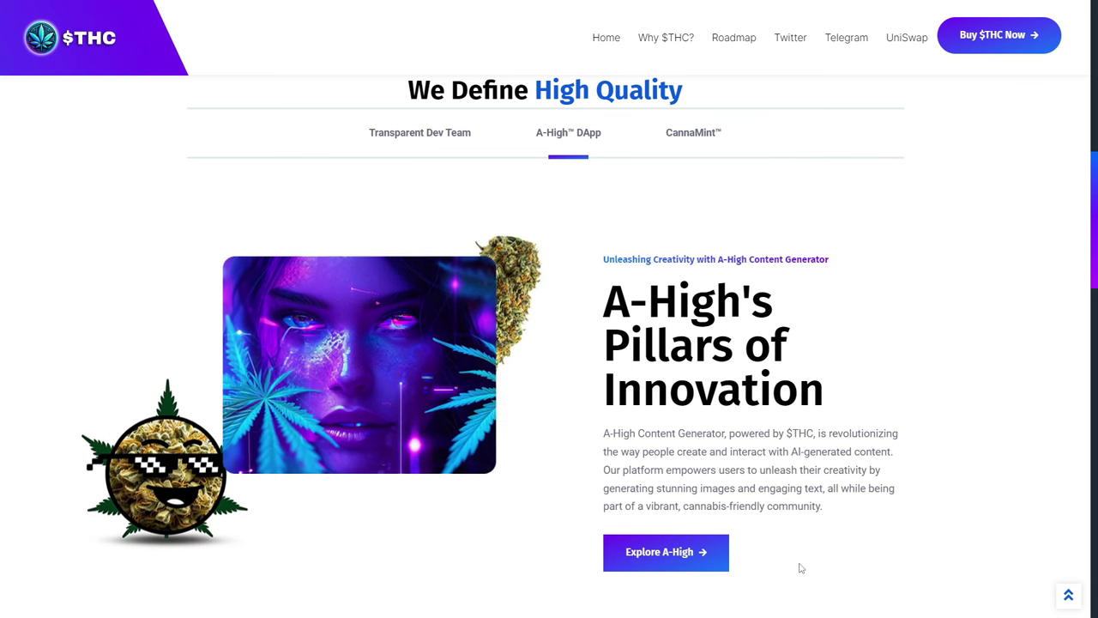
pyautogui.click(694, 134)
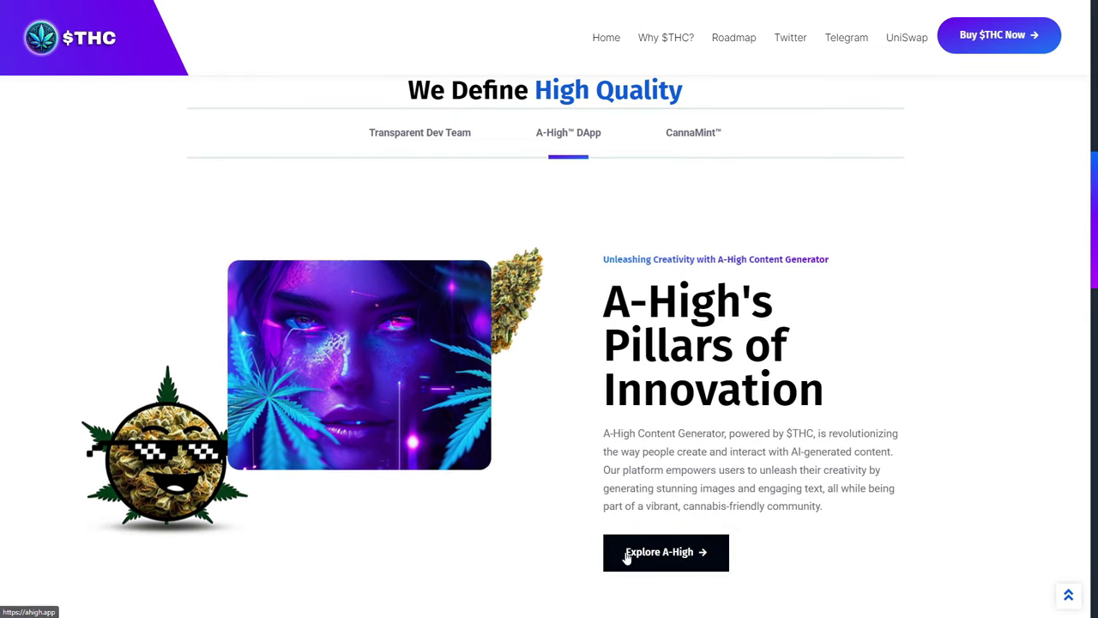
pyautogui.click(628, 554)
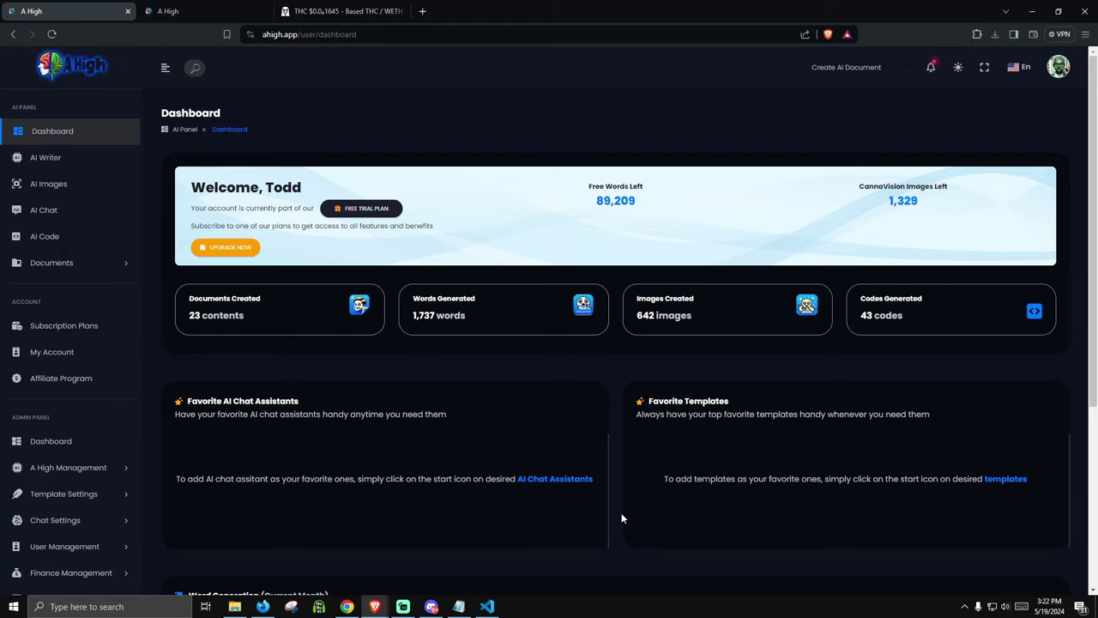
# Make the A-High dashboard full screen and open the AI Images generator.
pyautogui.press('F11')
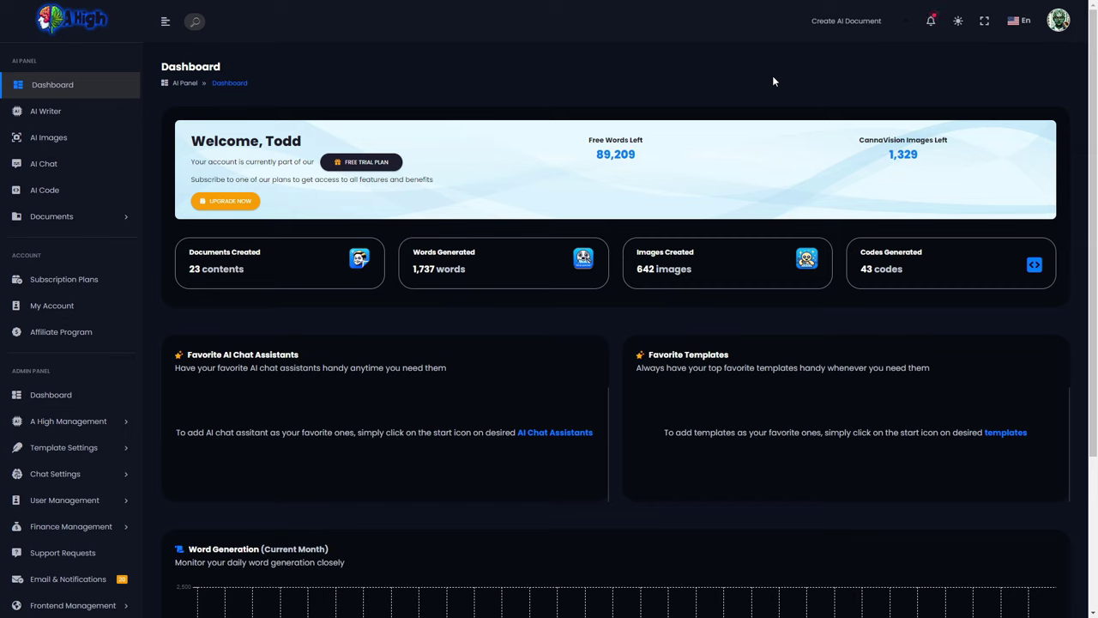
pyautogui.click(70, 143)
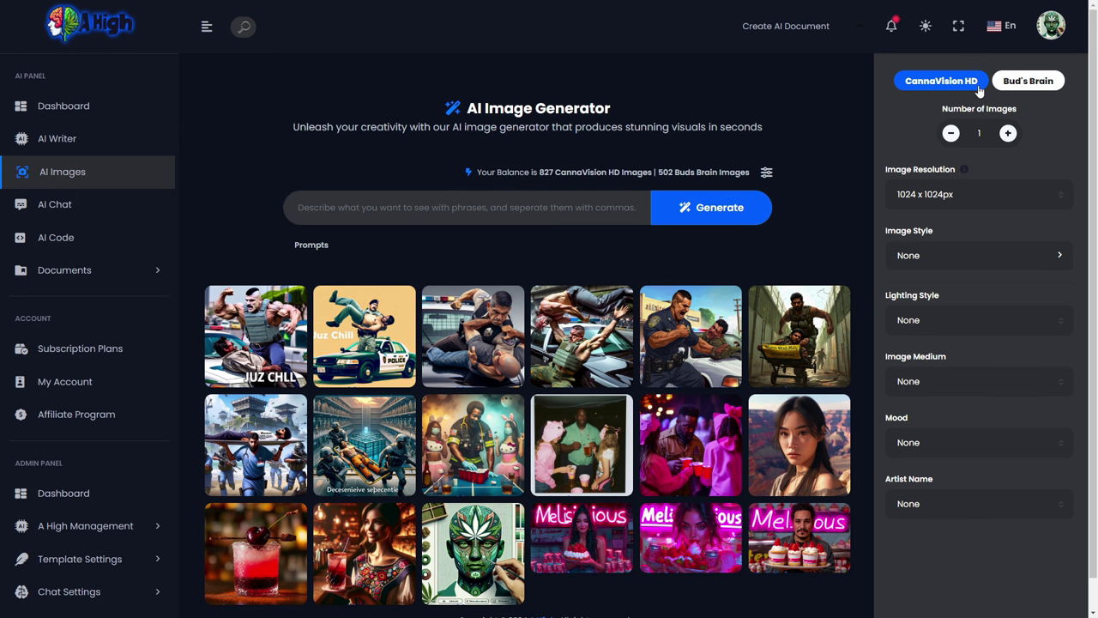
pyautogui.scroll(-10, 590, 338)
pyautogui.moveTo(592, 324)
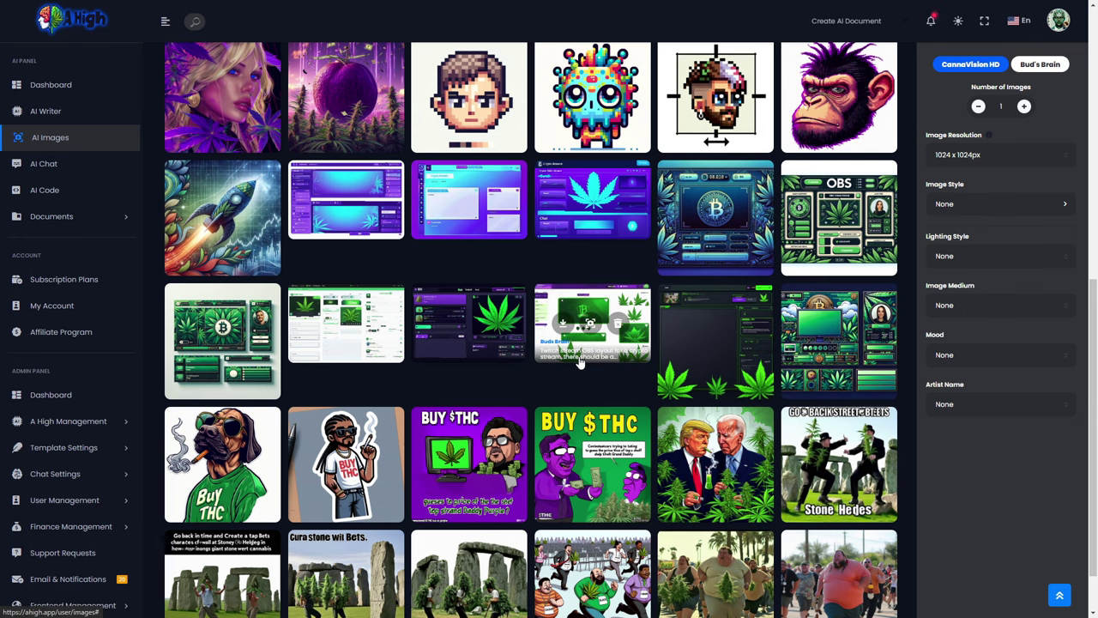
pyautogui.scroll(-5, 580, 361)
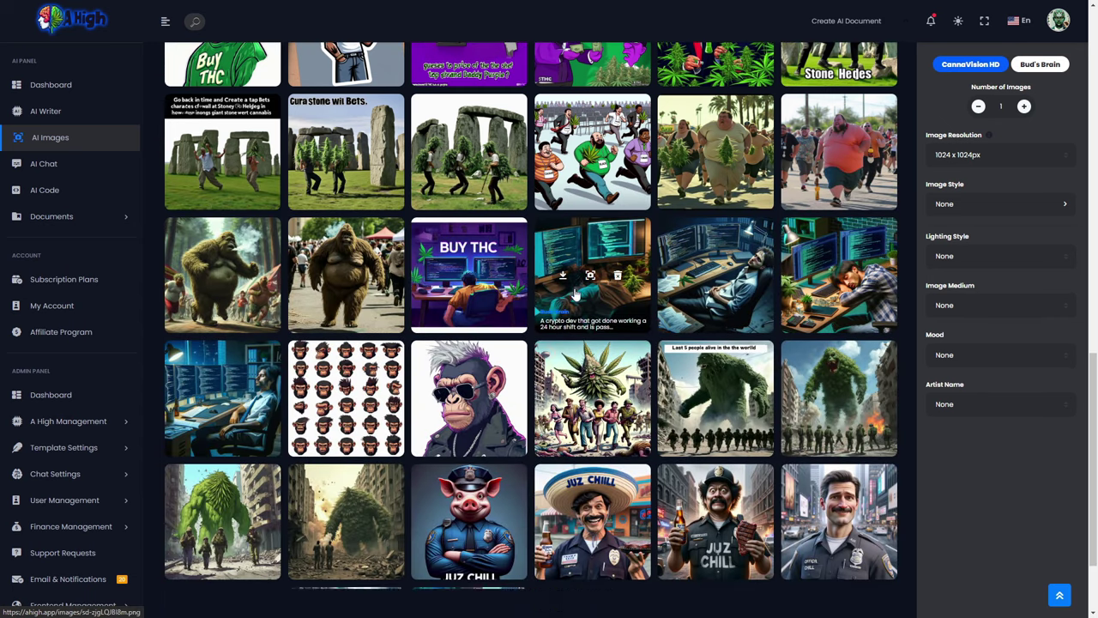
pyautogui.scroll(-1, 631, 371)
pyautogui.scroll(-1, 631, 370)
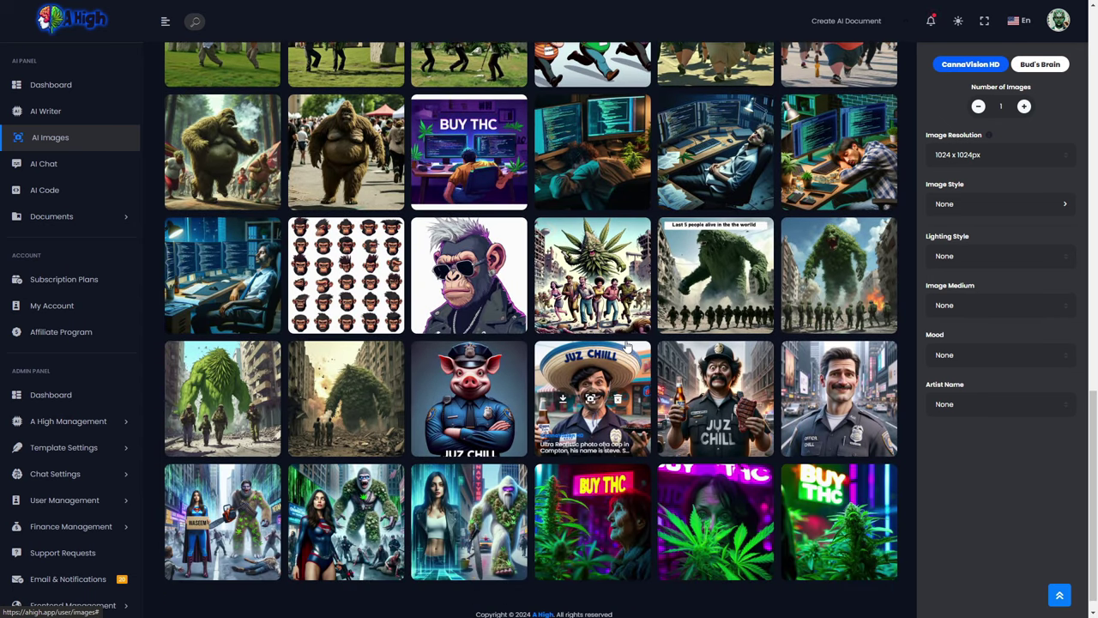
pyautogui.scroll(-1, 588, 345)
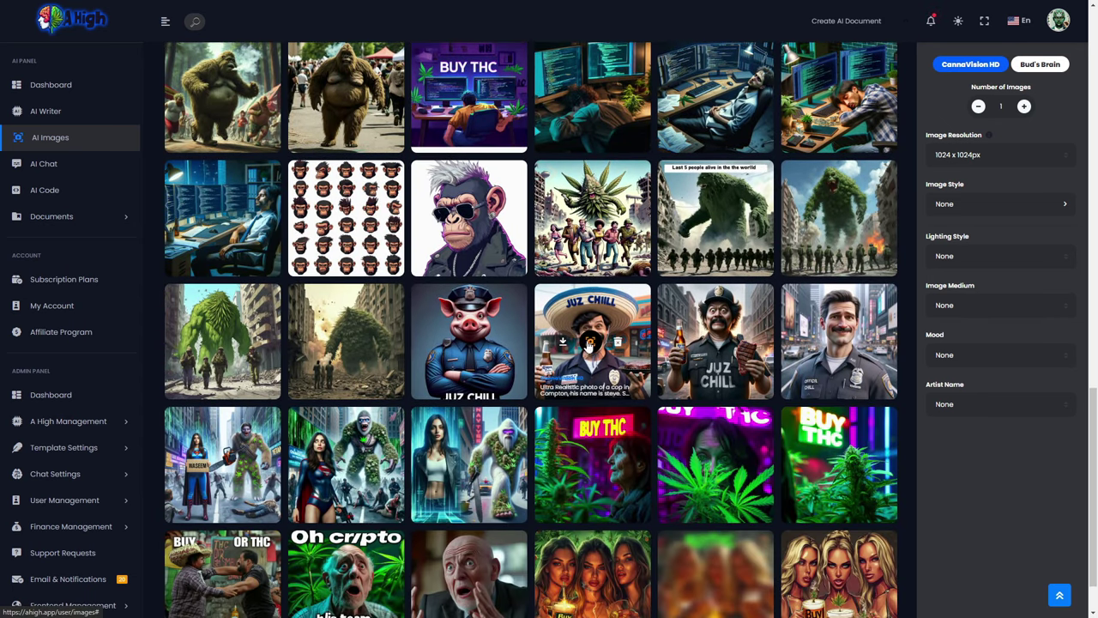
pyautogui.scroll(-1, 589, 345)
pyautogui.scroll(-2, 519, 317)
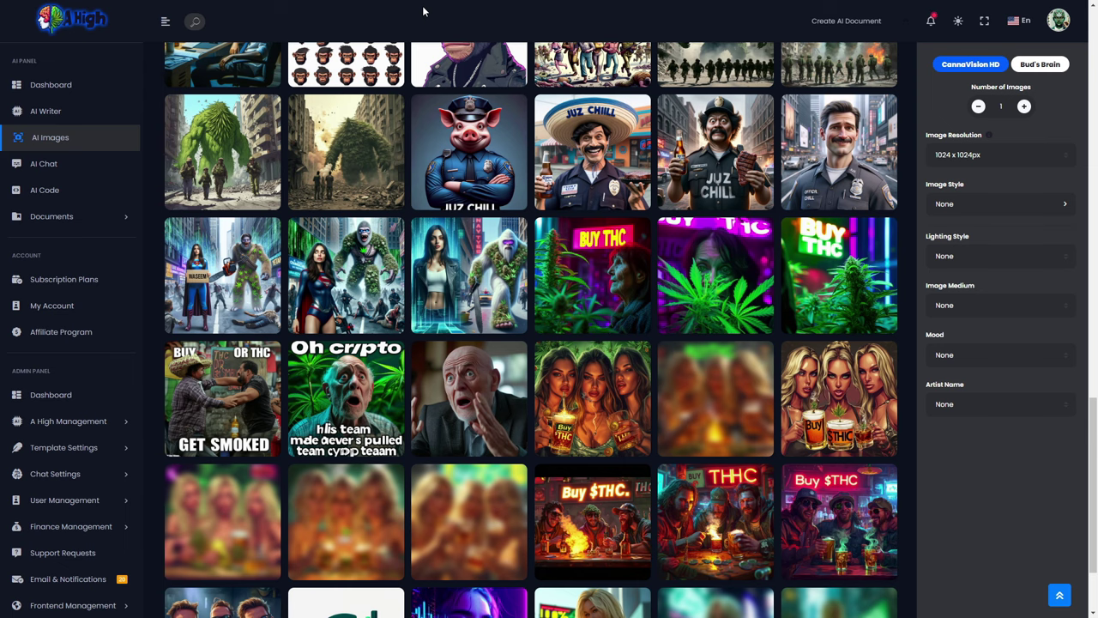
pyautogui.scroll(-2, 525, 350)
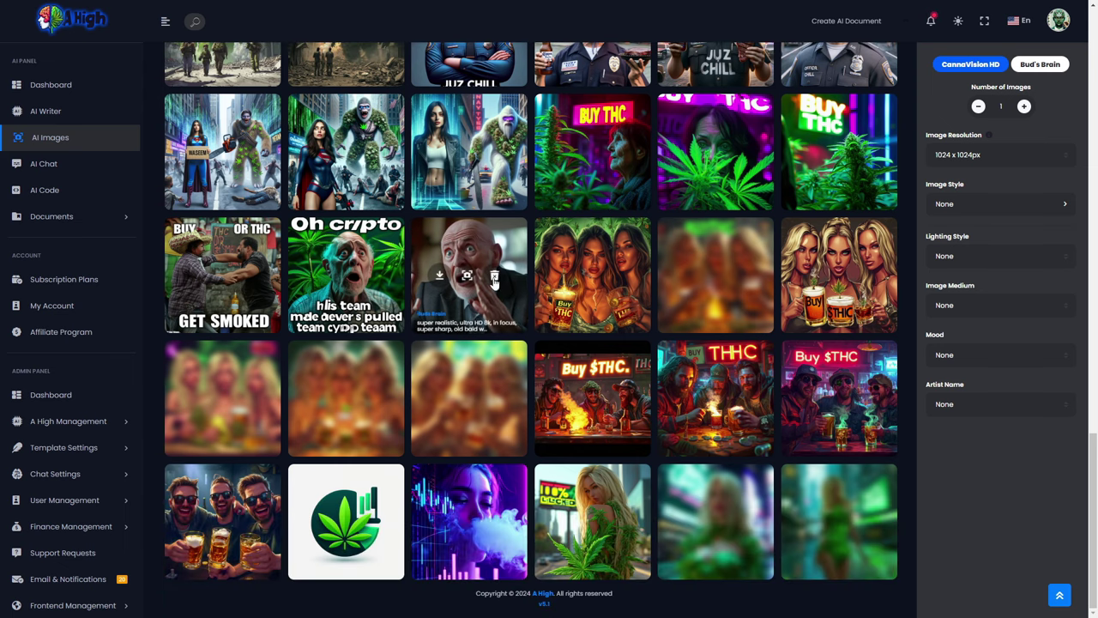
pyautogui.scroll(-1, 525, 350)
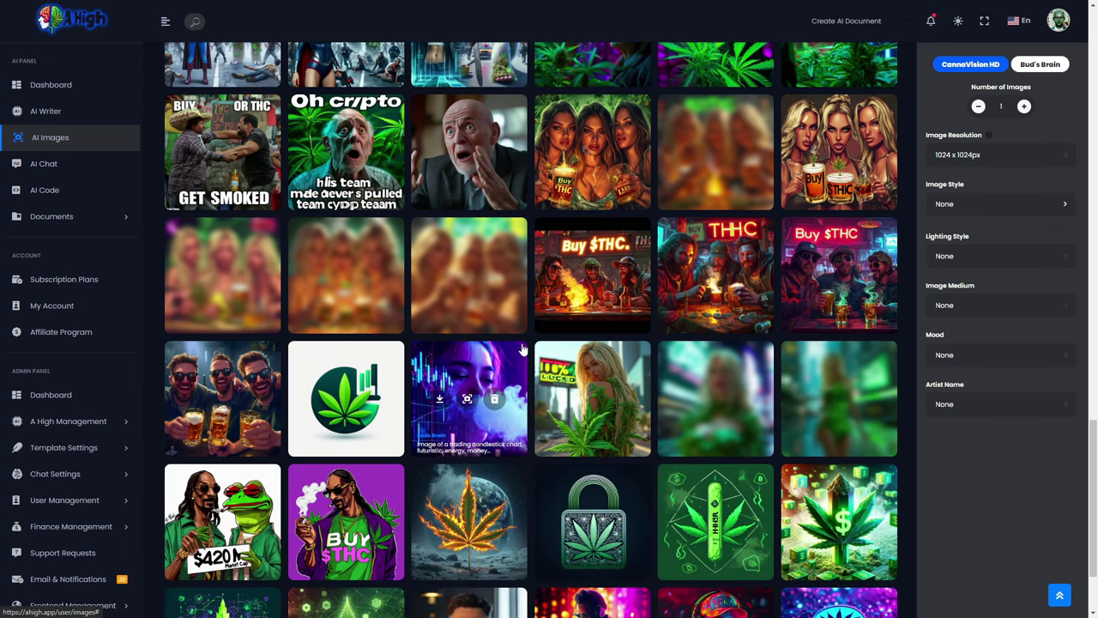
pyautogui.scroll(-1, 493, 339)
pyautogui.scroll(-1, 489, 333)
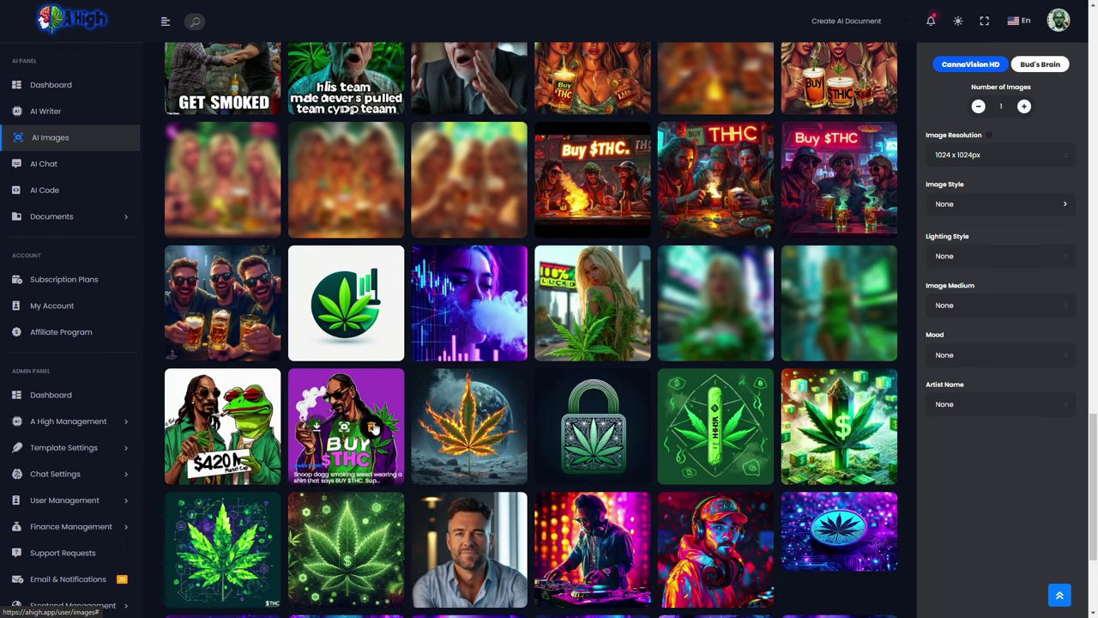
pyautogui.click(345, 427)
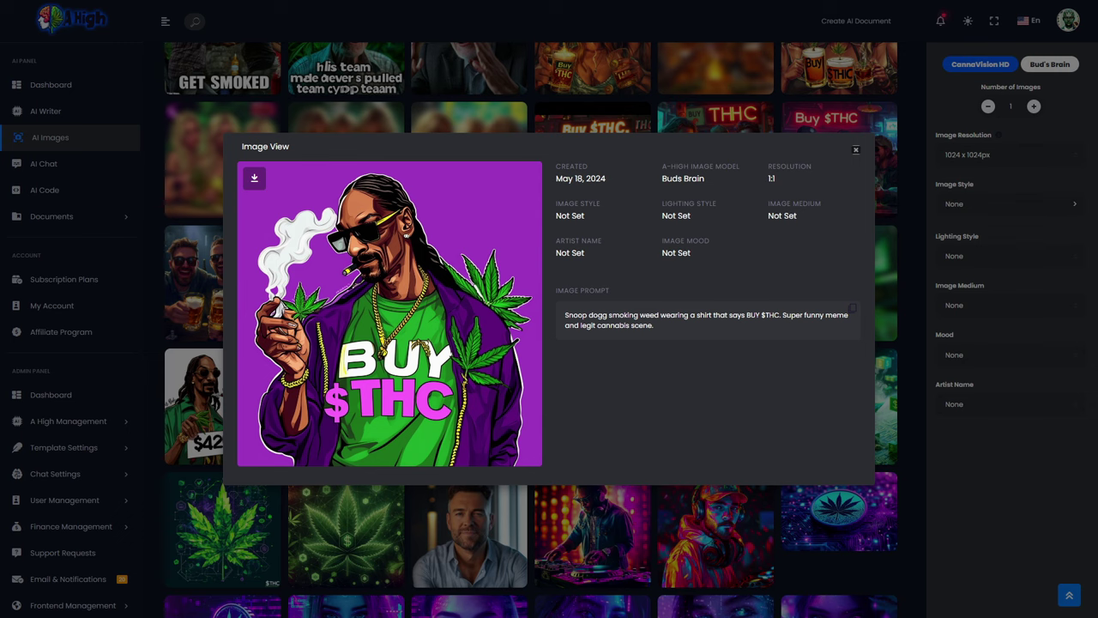
pyautogui.press('Escape')
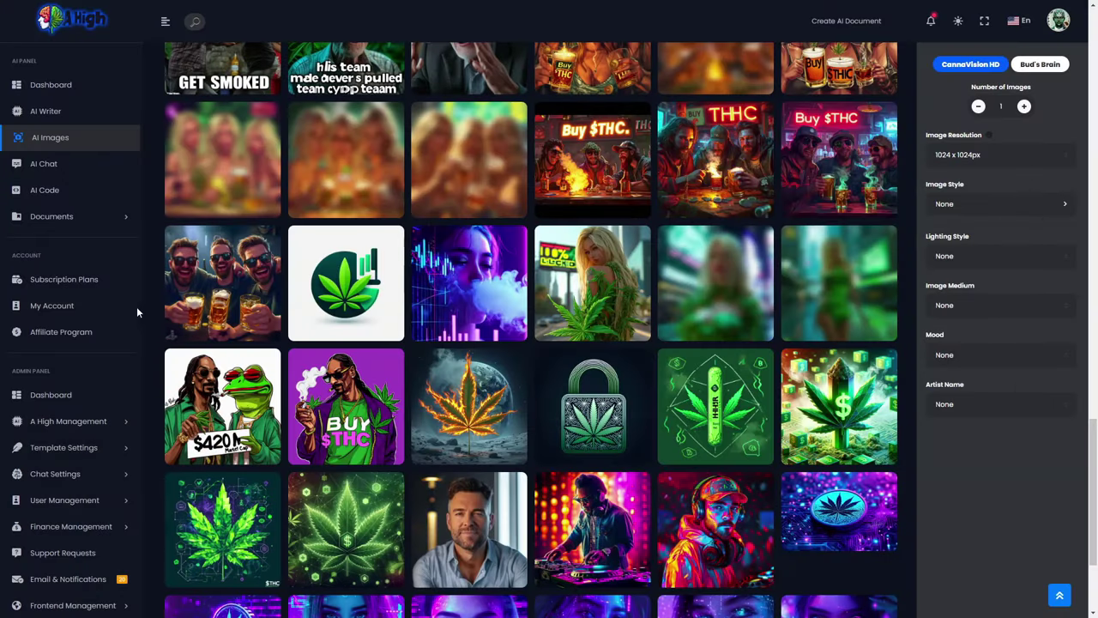
pyautogui.scroll(-3, 392, 369)
pyautogui.scroll(-2, 392, 369)
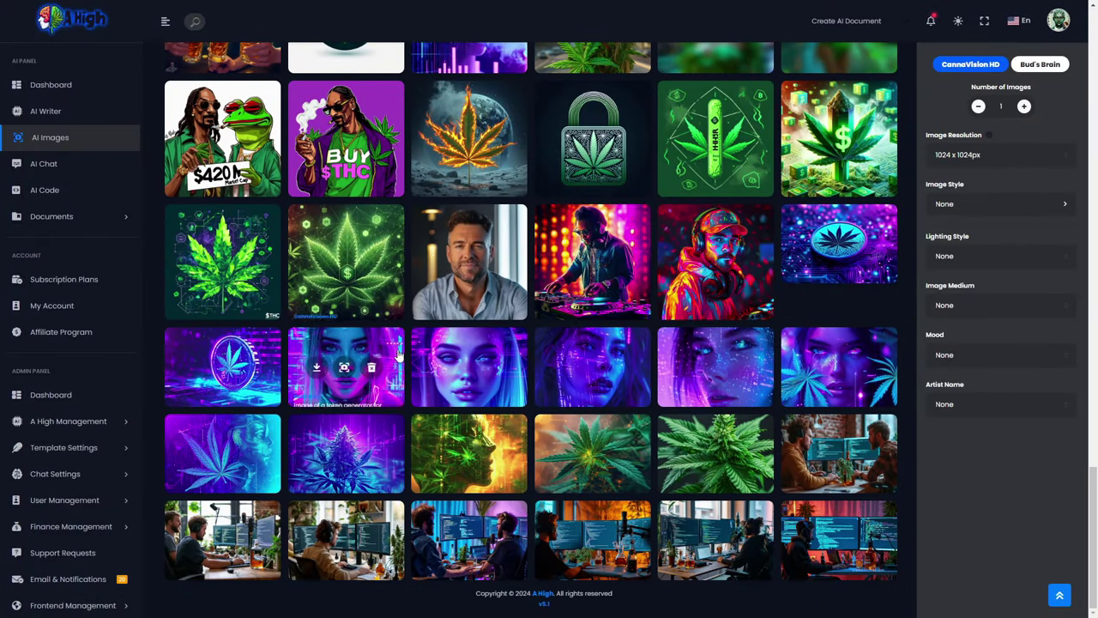
pyautogui.scroll(-2, 387, 326)
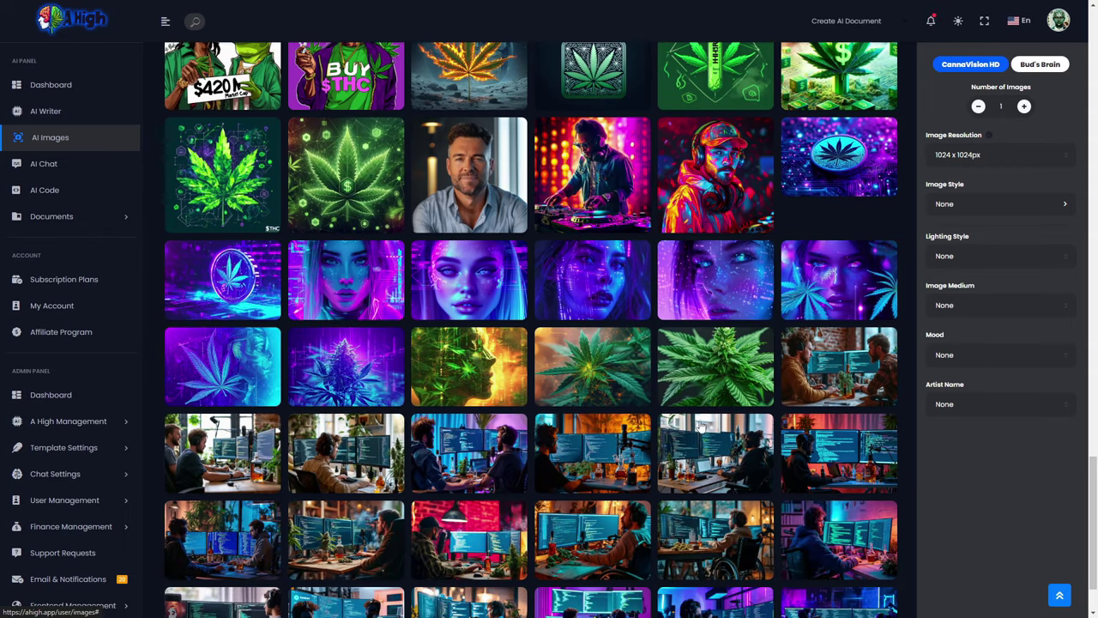
pyautogui.scroll(-1, 429, 371)
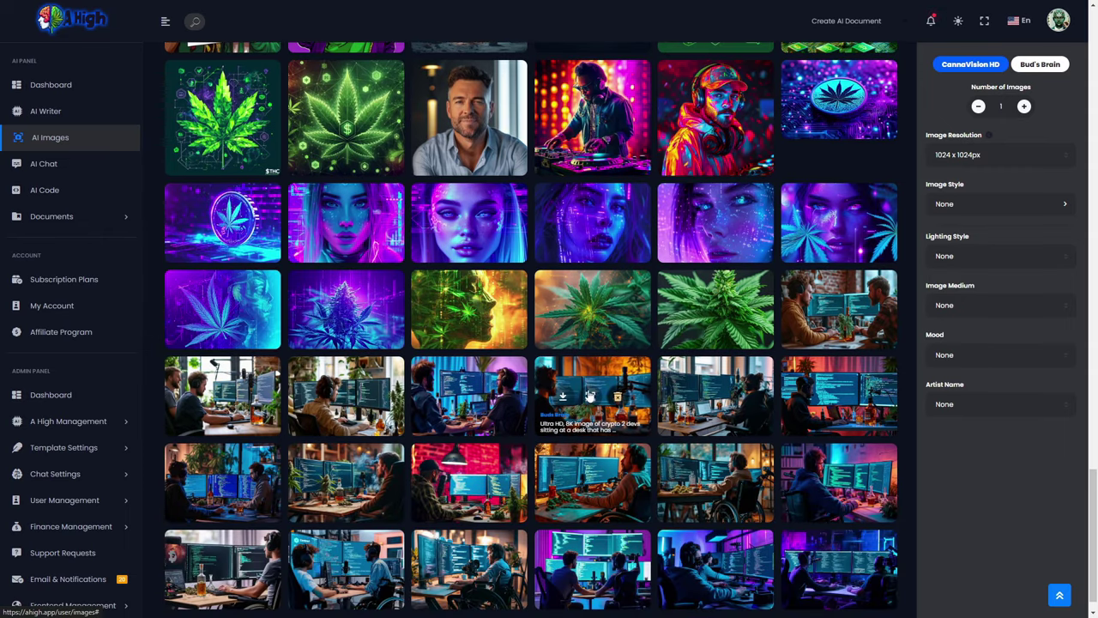
pyautogui.click(539, 450)
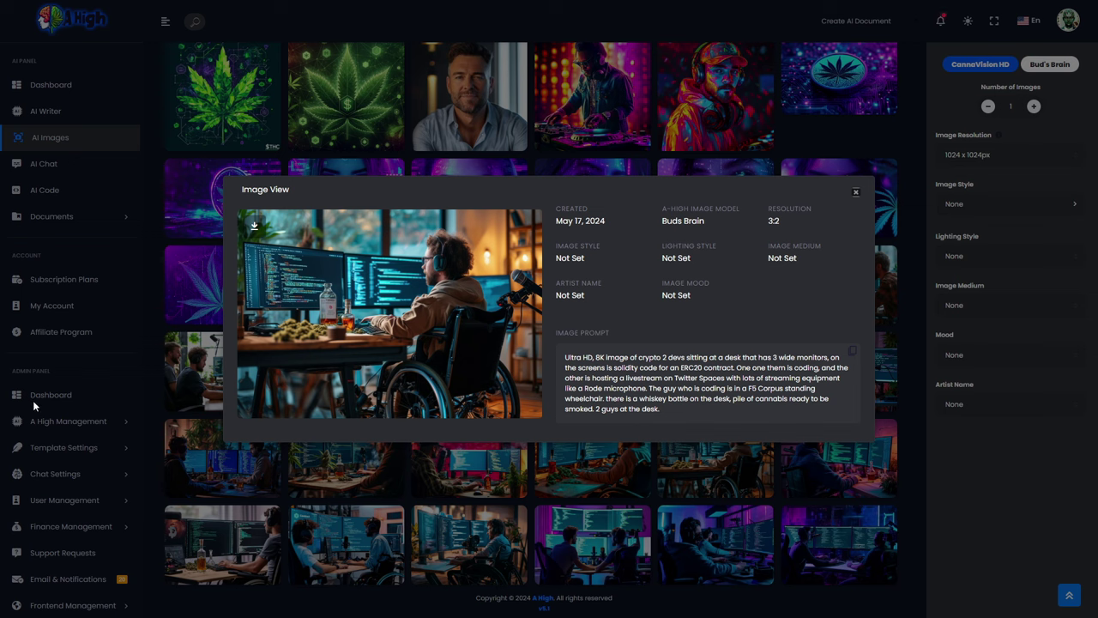
pyautogui.rightClick(402, 334)
pyautogui.click(426, 333)
pyautogui.click(852, 189)
pyautogui.scroll(-2, 611, 454)
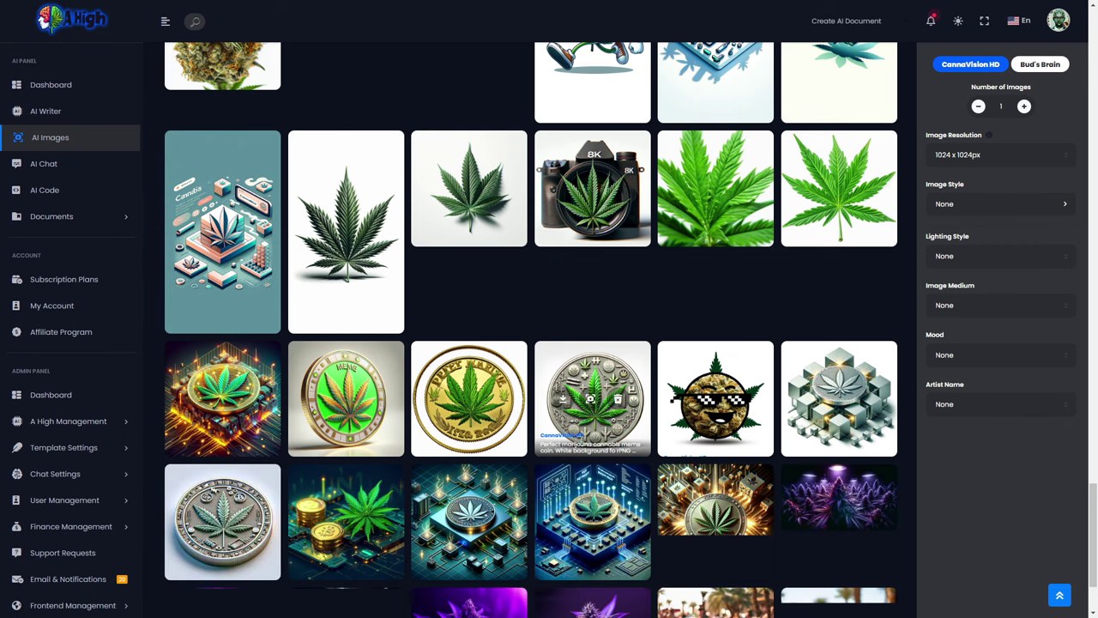
pyautogui.scroll(-1, 535, 440)
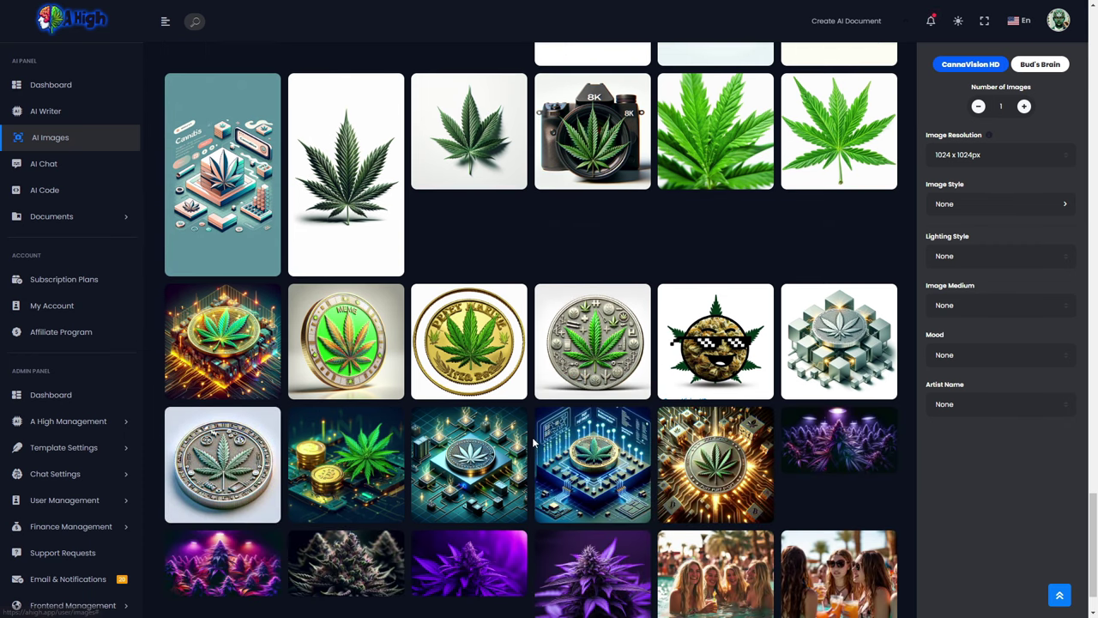
pyautogui.scroll(-5, 534, 442)
pyautogui.scroll(-1, 592, 447)
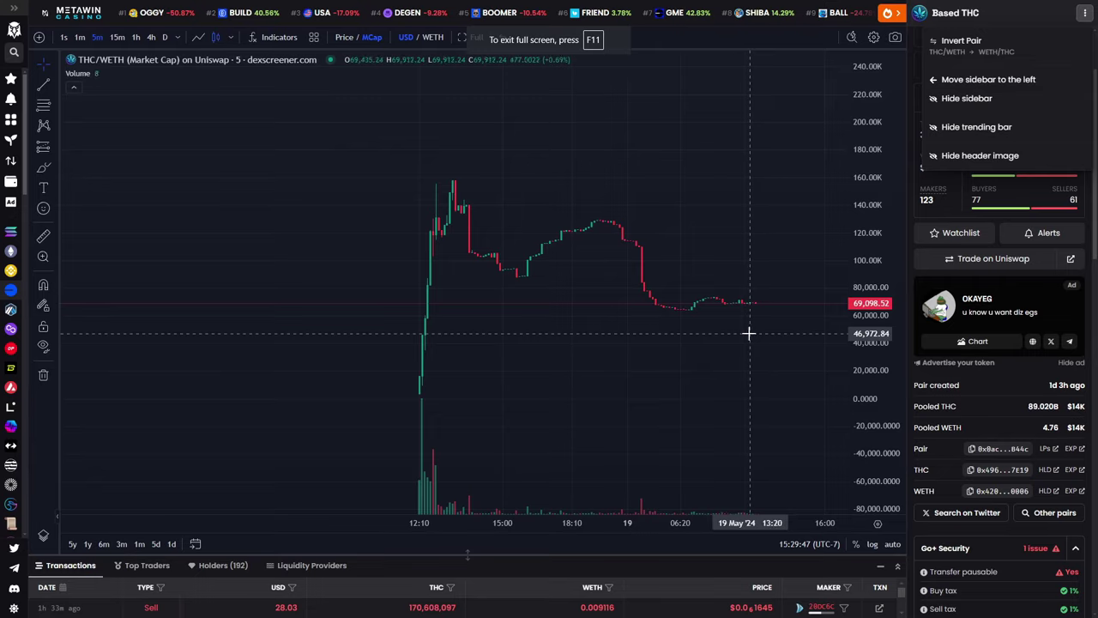
# Rescale the price axis and pan the THC/WETH chart to fit the full candle history.
pyautogui.moveTo(884, 368); pyautogui.dragTo(886, 354)
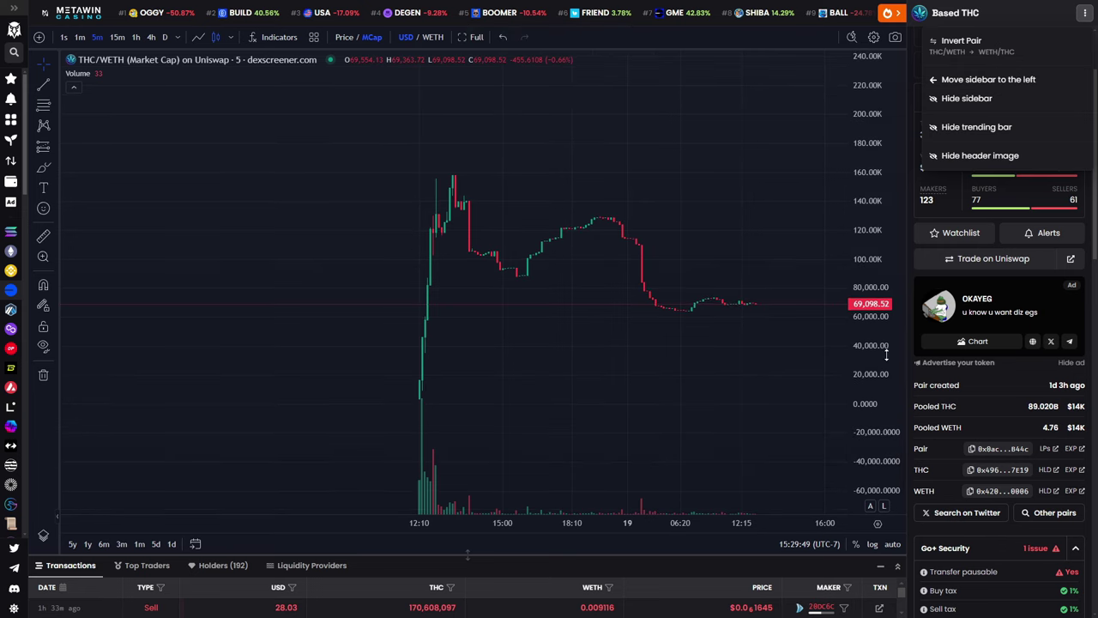
pyautogui.moveTo(863, 176); pyautogui.dragTo(518, 253)
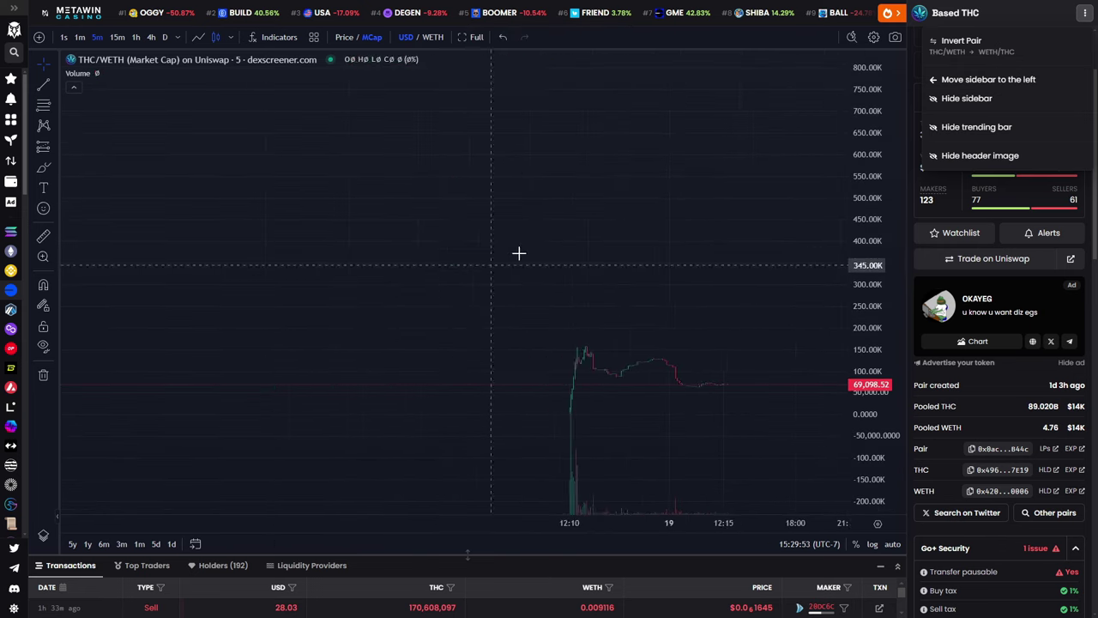
pyautogui.moveTo(655, 245)
pyautogui.mouseDown()
pyautogui.moveTo(559, 259)
pyautogui.moveTo(602, 389)
pyautogui.mouseUp()
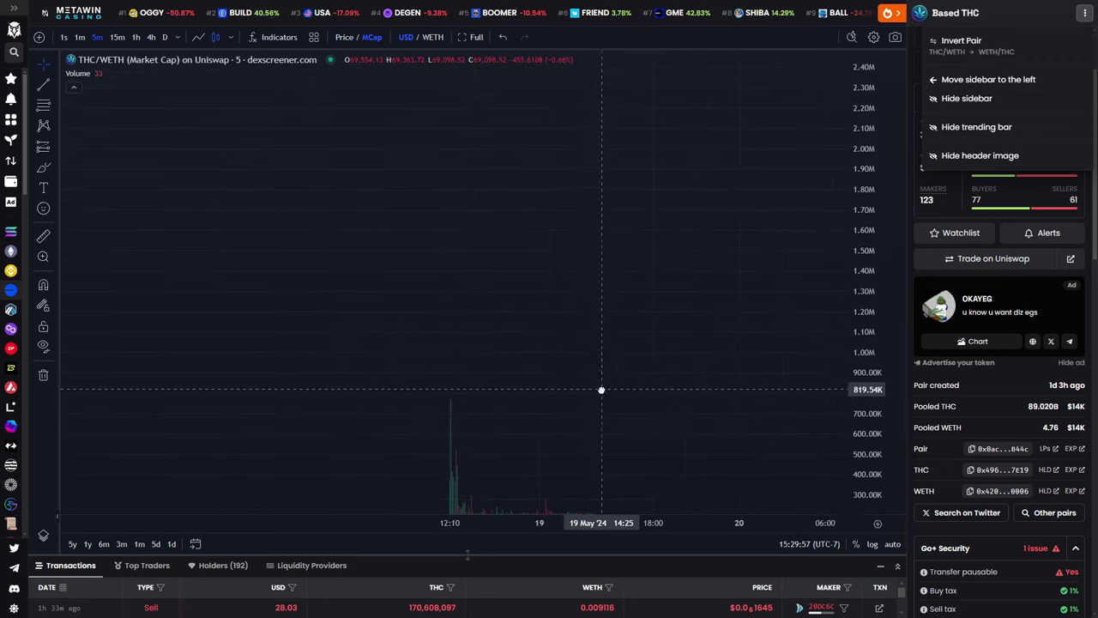
pyautogui.moveTo(637, 252); pyautogui.dragTo(571, 123)
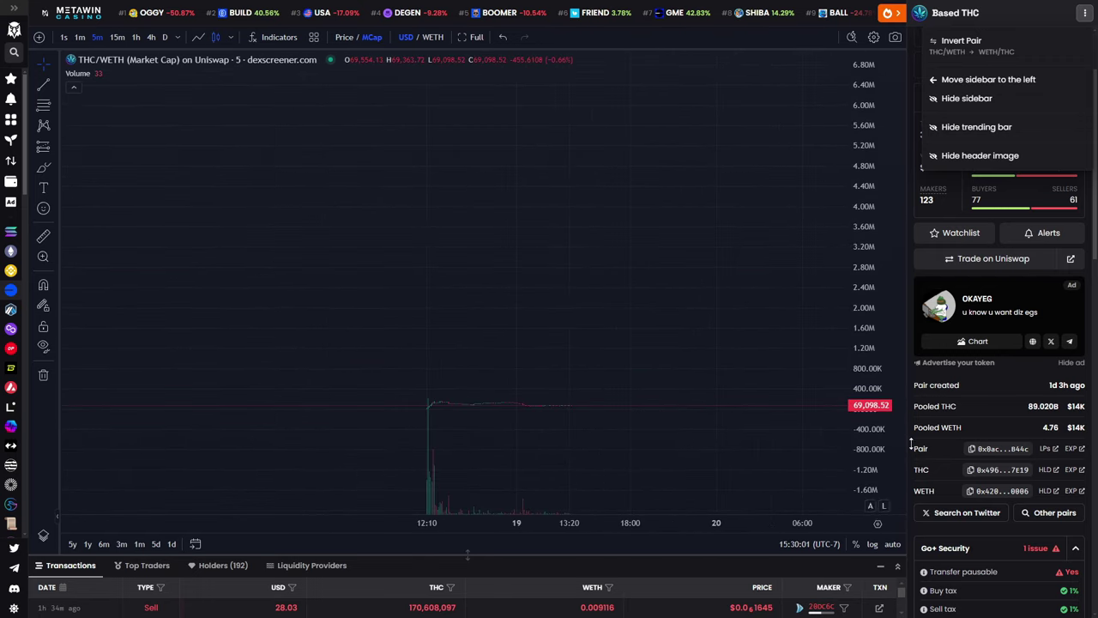
pyautogui.moveTo(885, 455); pyautogui.dragTo(867, 283)
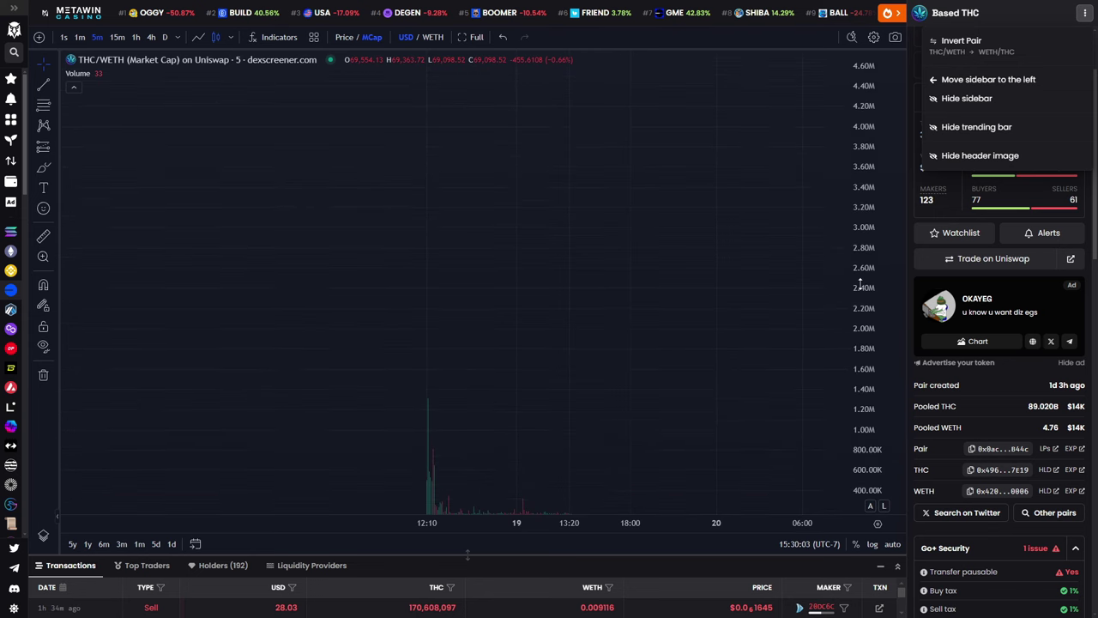
pyautogui.moveTo(494, 236); pyautogui.dragTo(534, 236)
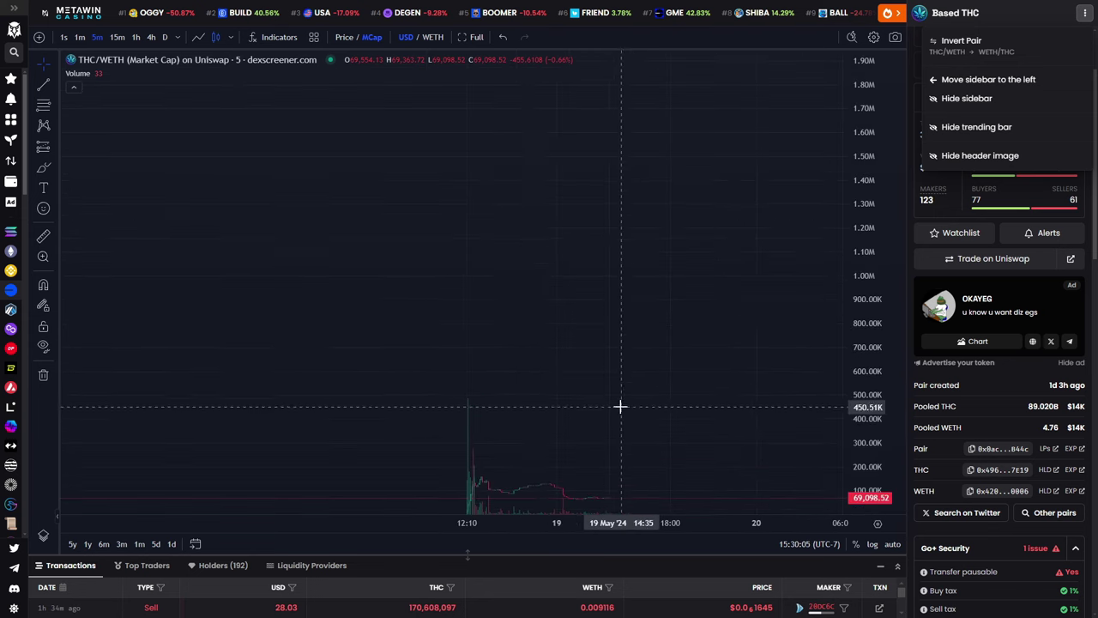
pyautogui.moveTo(620, 406); pyautogui.dragTo(755, 328)
pyautogui.moveTo(874, 361); pyautogui.dragTo(874, 316)
pyautogui.scroll(3, 874, 316)
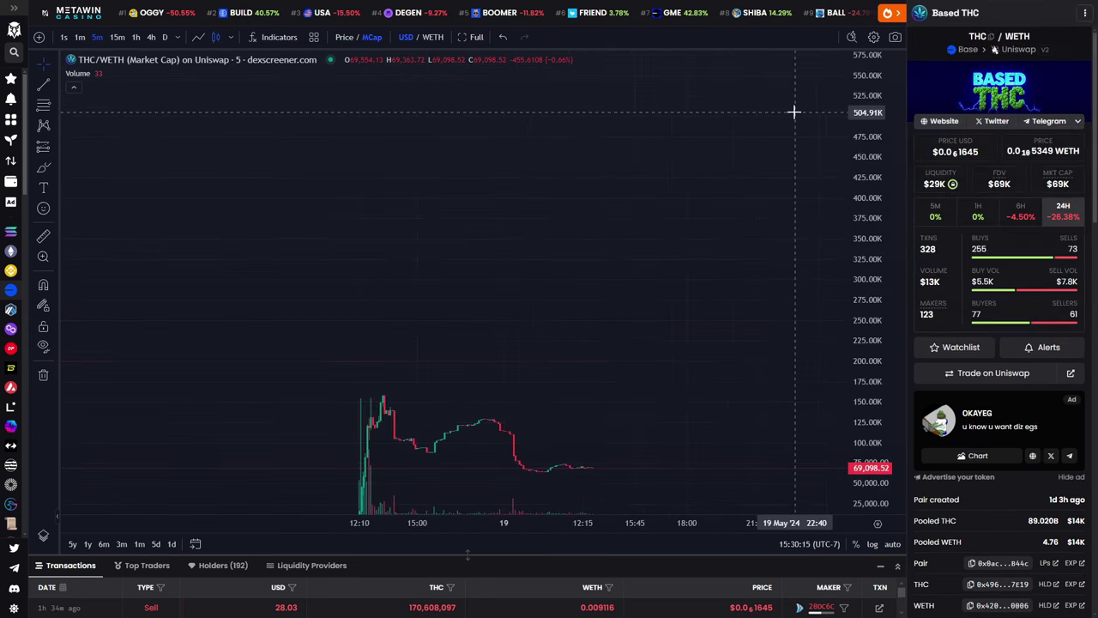
pyautogui.hscroll(-3, 558, 282)
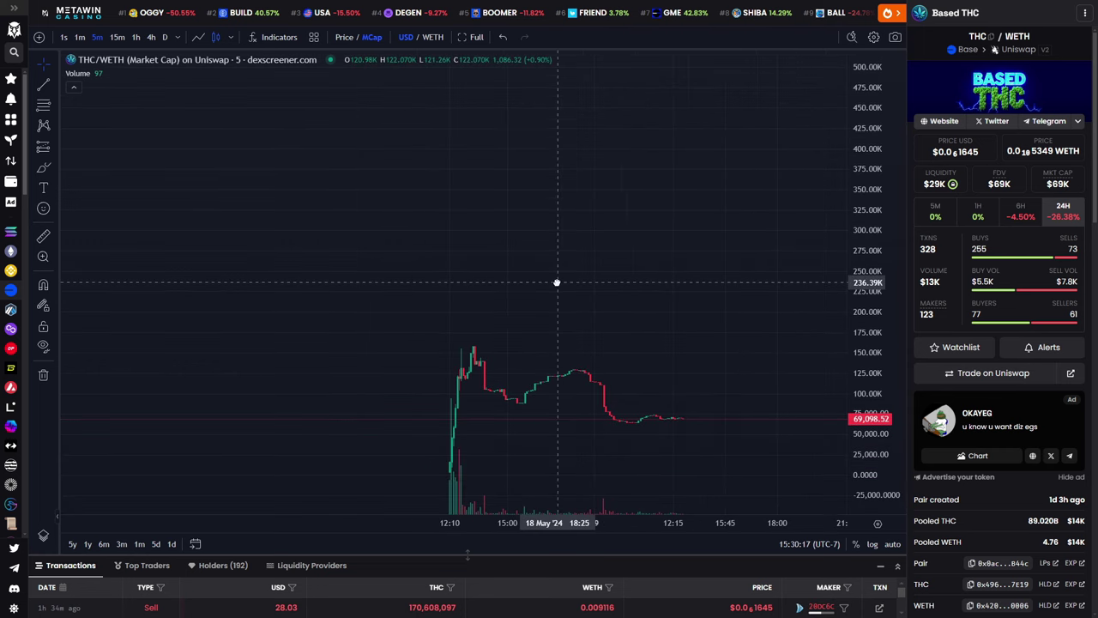
pyautogui.moveTo(528, 268); pyautogui.dragTo(572, 206)
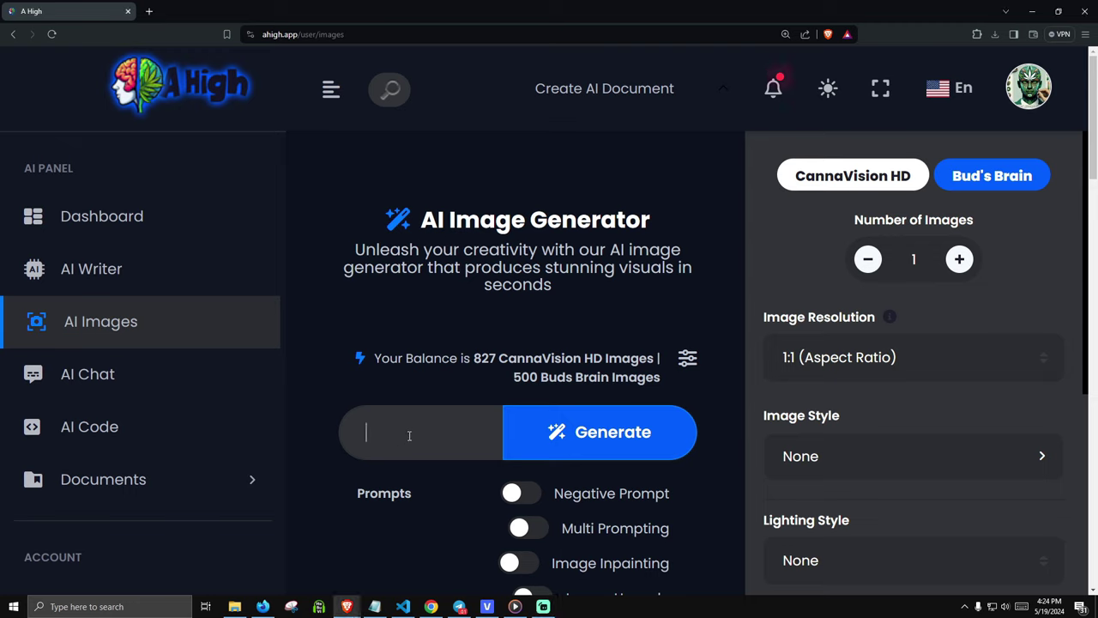
# Generate a 'green highs on base' image of Lil Wayne smoking THC in a BUY THC shirt, in full screen.
pyautogui.write('green highs on')
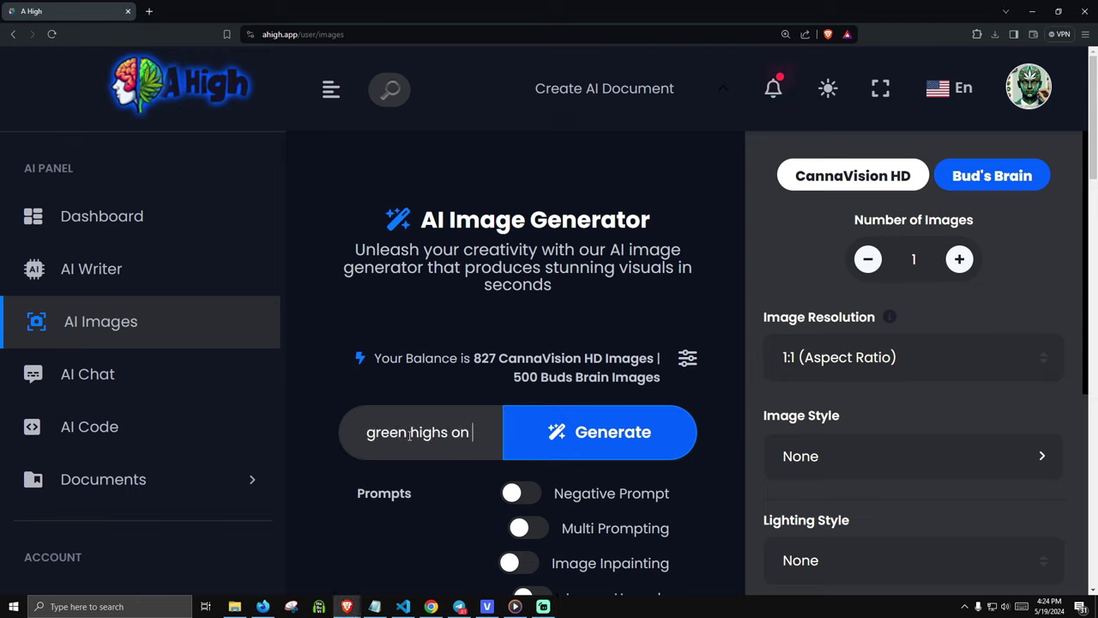
pyautogui.write(' base, Lil')
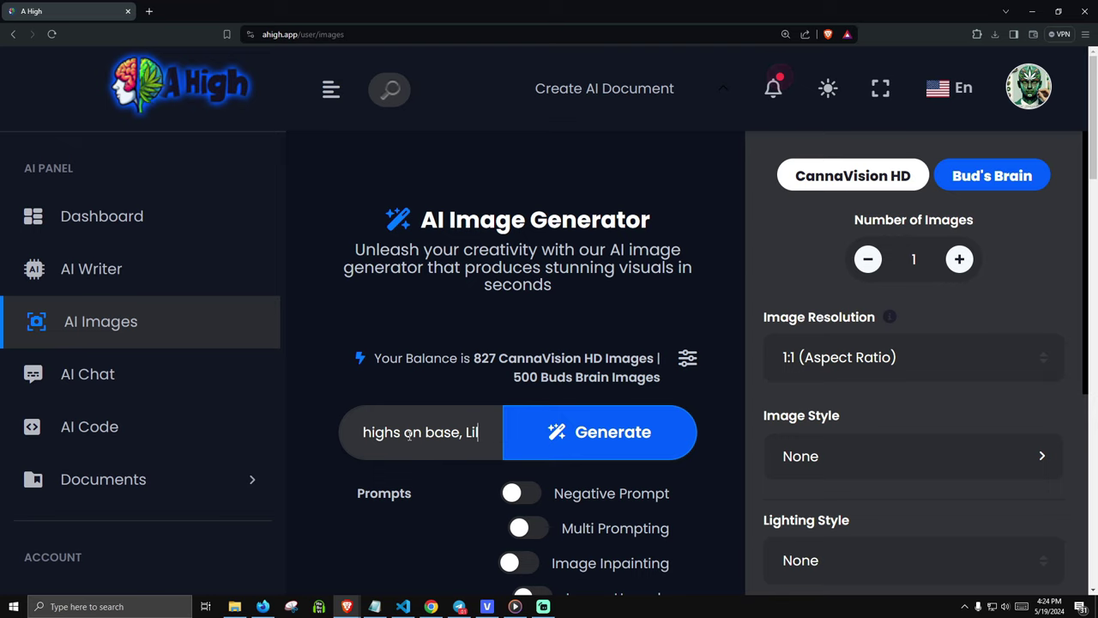
pyautogui.write('e W')
pyautogui.press('BackSpace')
pyautogui.press('BackSpace')
pyautogui.press('BackSpace')
pyautogui.write('Wa')
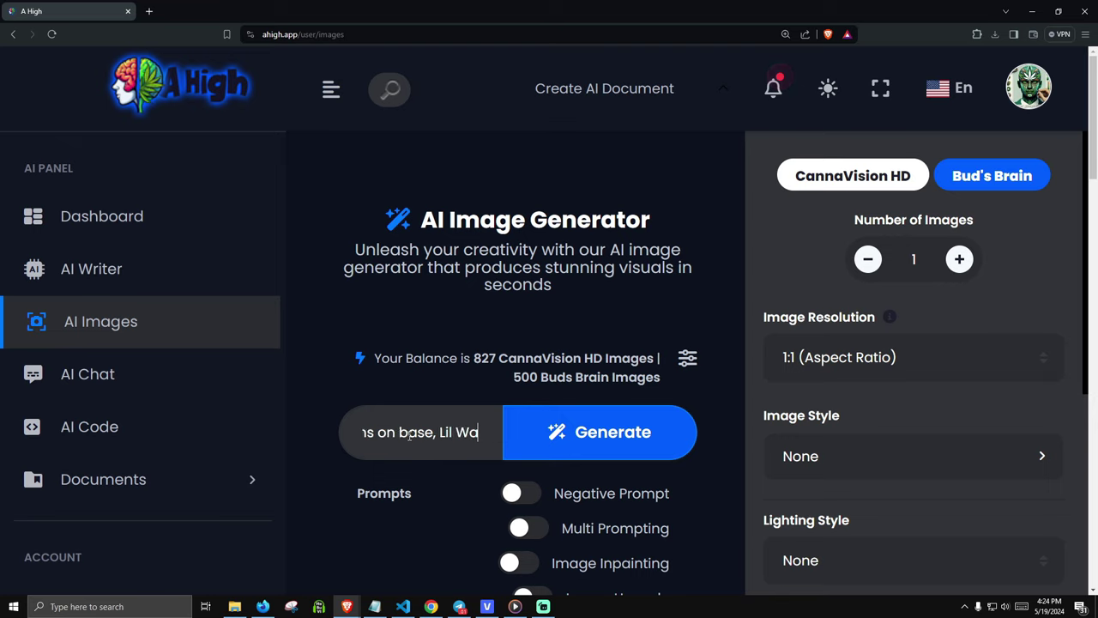
pyautogui.write('yne Smoking THC')
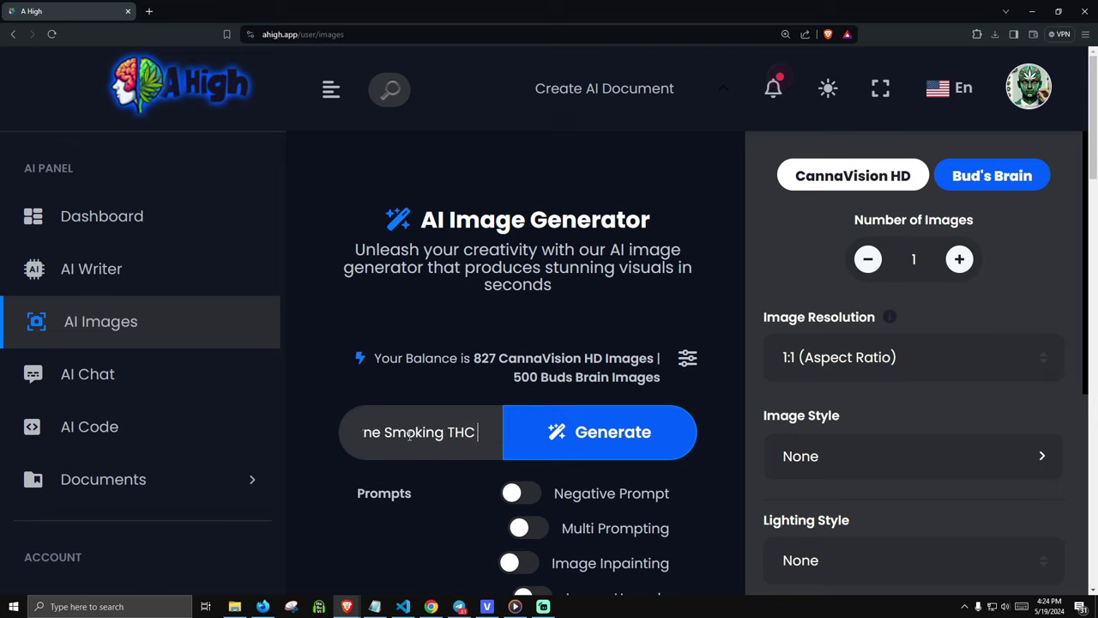
pyautogui.write(' s')
pyautogui.press('BackSpace')
pyautogui.write('with a shirt')
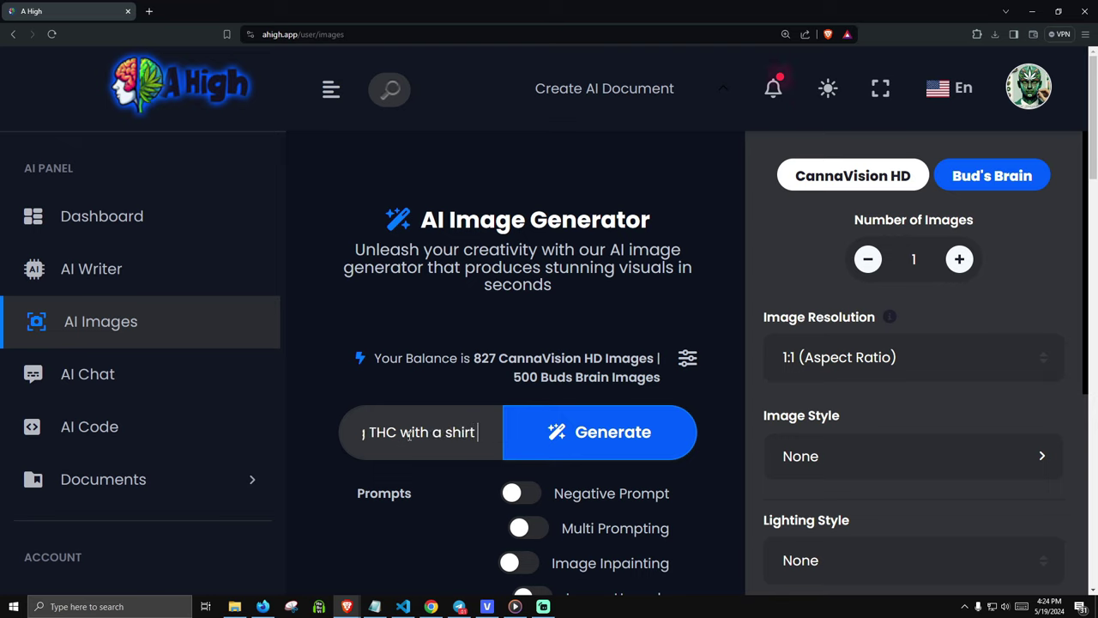
pyautogui.write(' that says BUY THC')
pyautogui.click(618, 431)
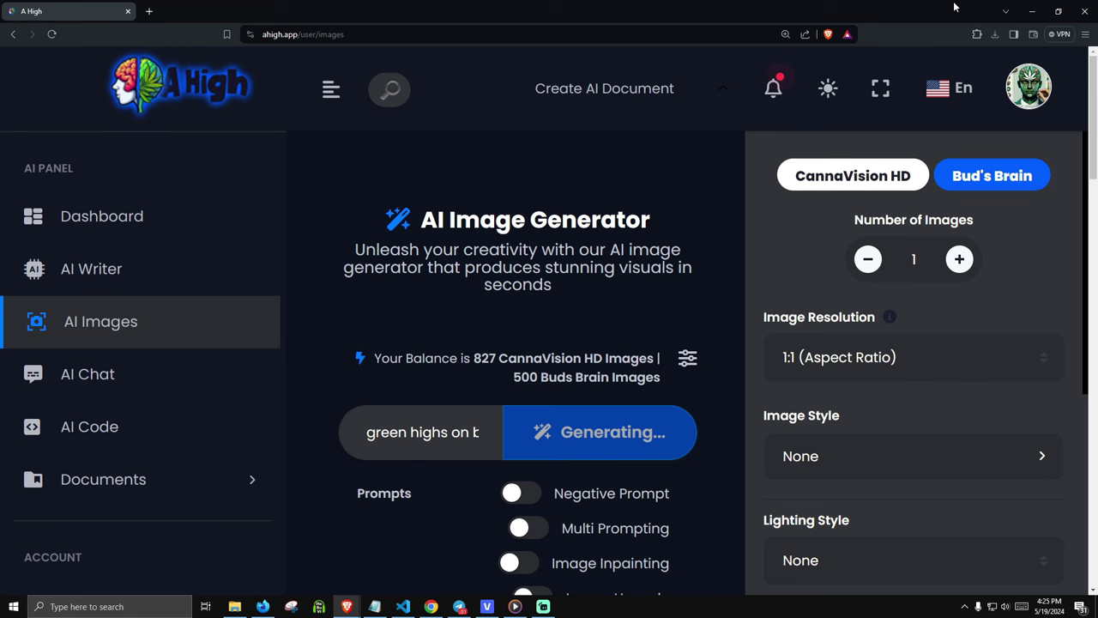
pyautogui.click(1085, 35)
pyautogui.click(1078, 212)
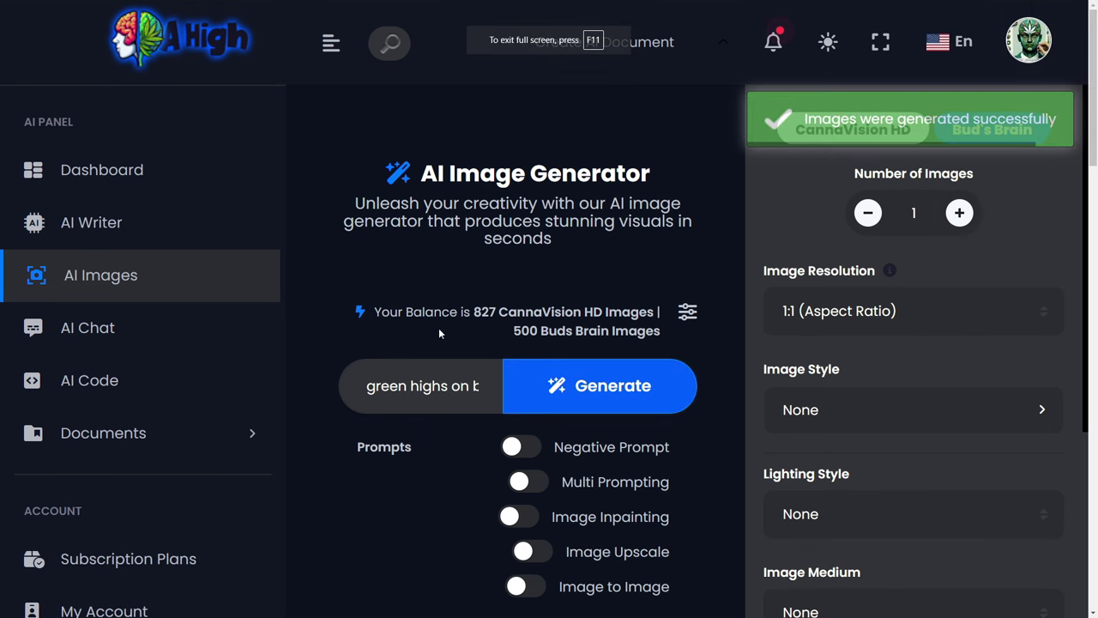
# Inspect the Buy THC shirt and kangaroo images' details in Image View.
pyautogui.scroll(-2, 437, 289)
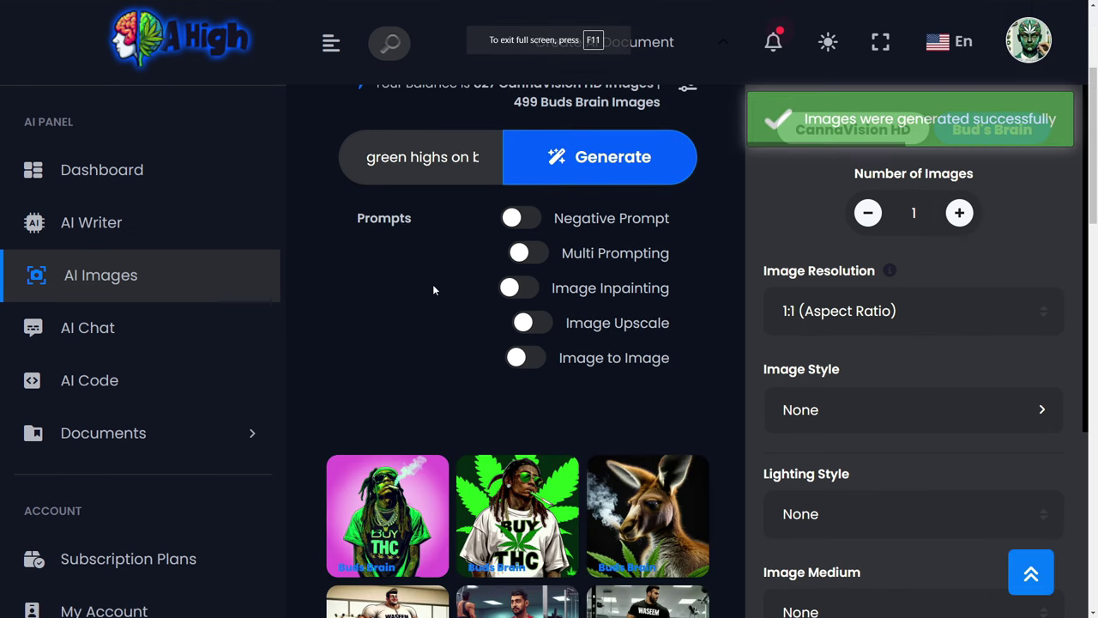
pyautogui.moveTo(387, 514)
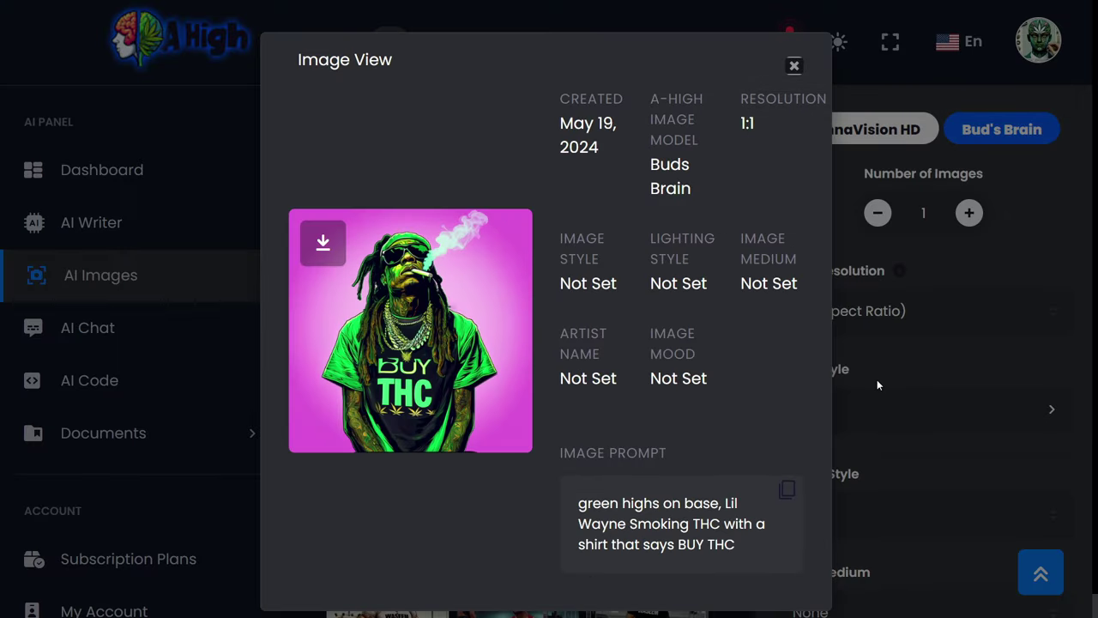
pyautogui.click(878, 378)
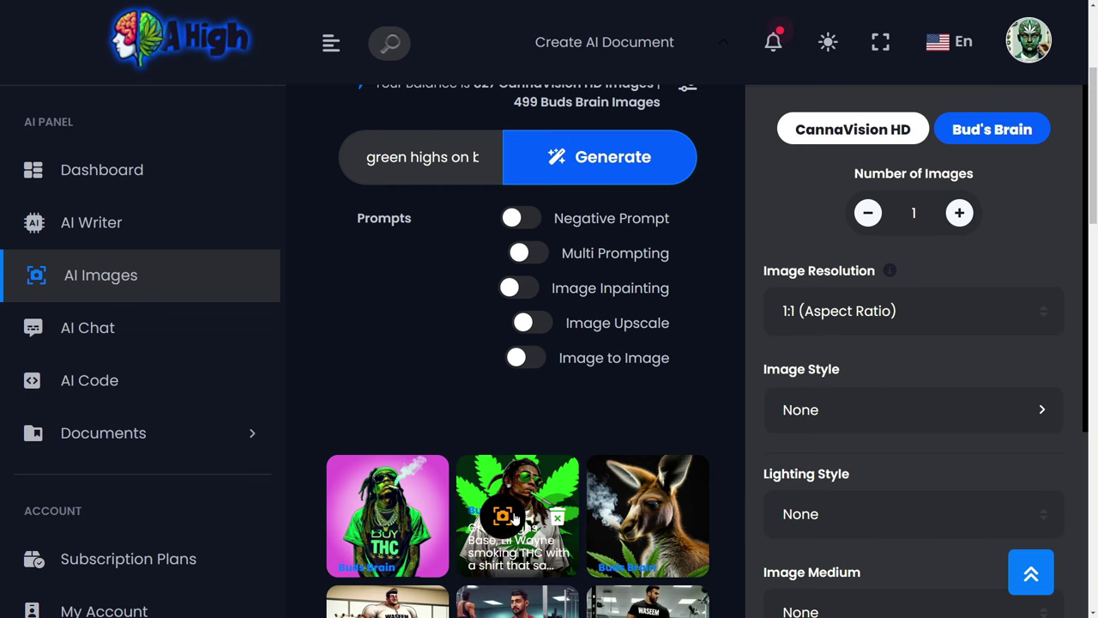
pyautogui.click(503, 487)
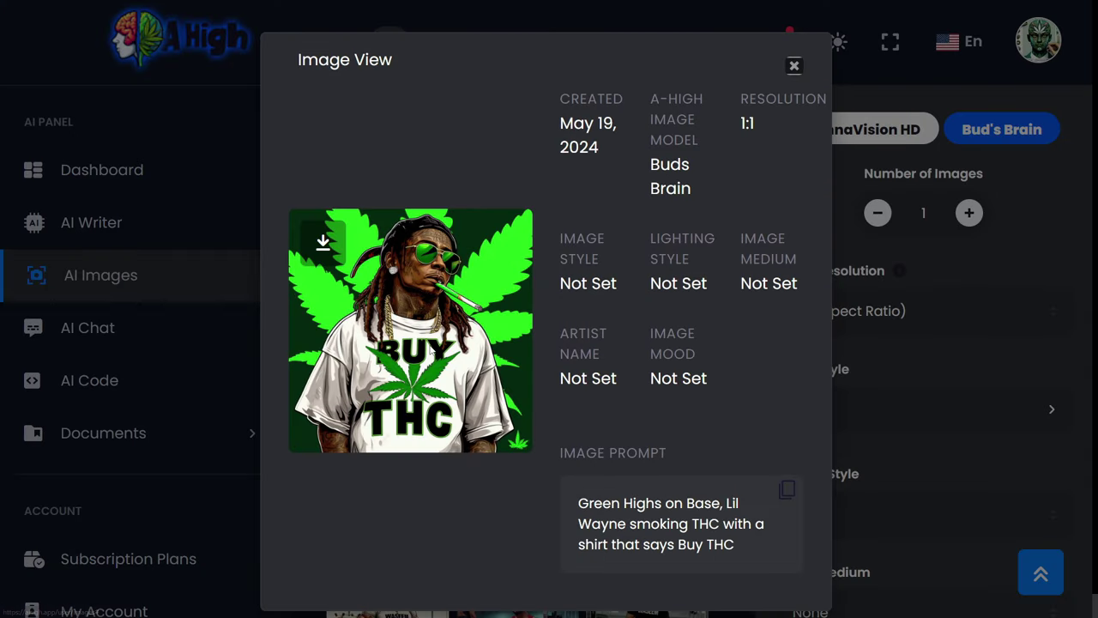
pyautogui.click(929, 440)
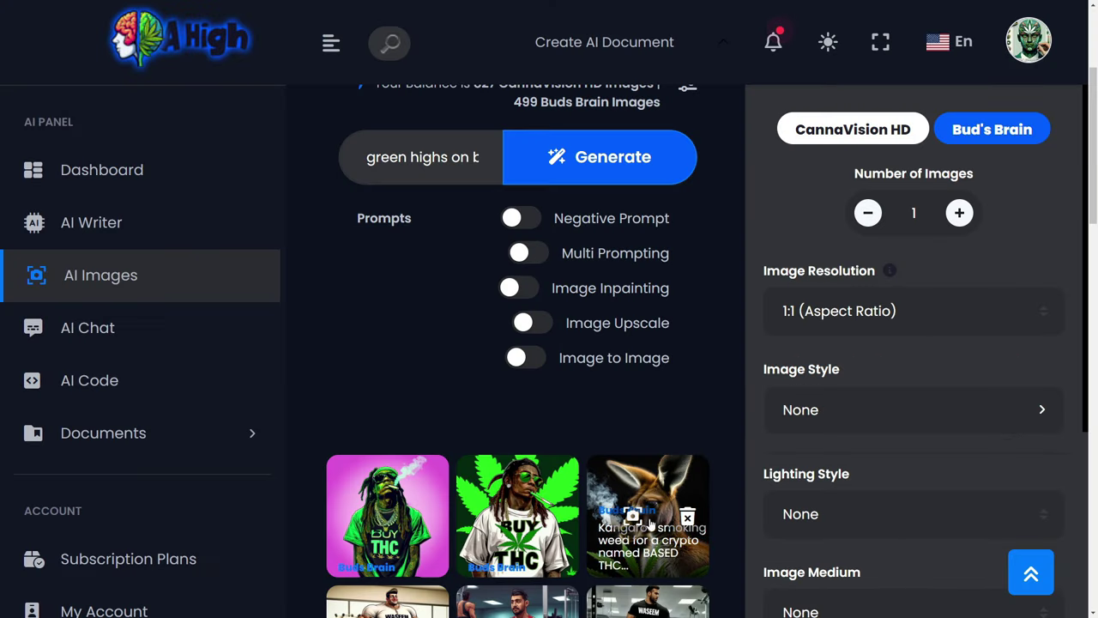
pyautogui.click(632, 516)
pyautogui.click(792, 64)
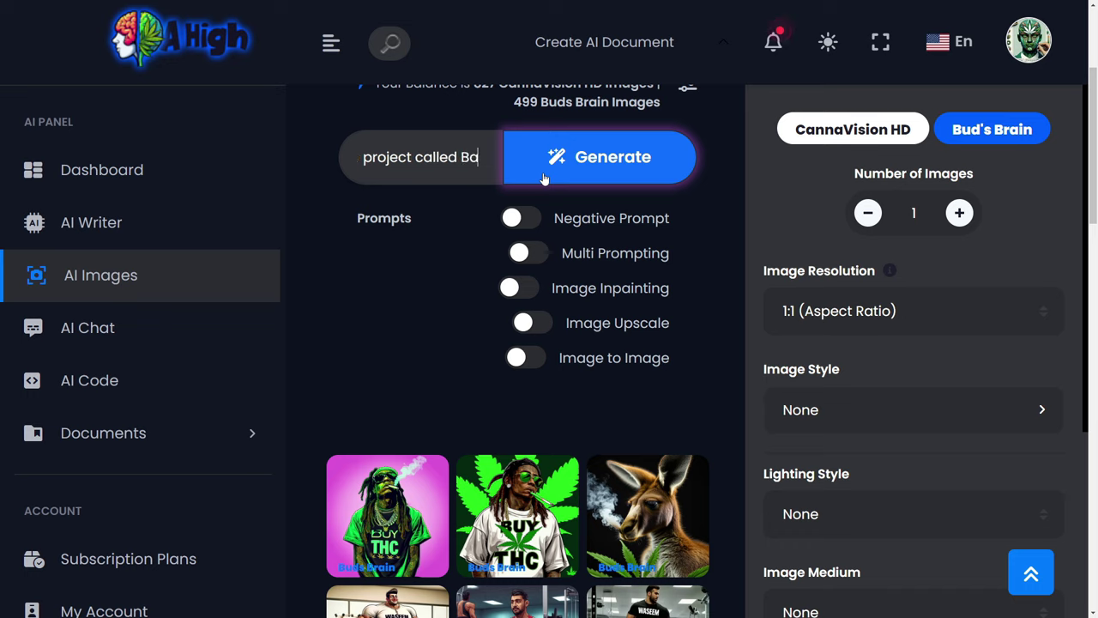
# Generate the meme of a homeless man smoking weed holding a BUY THC sign and view its details.
pyautogui.write(', H')
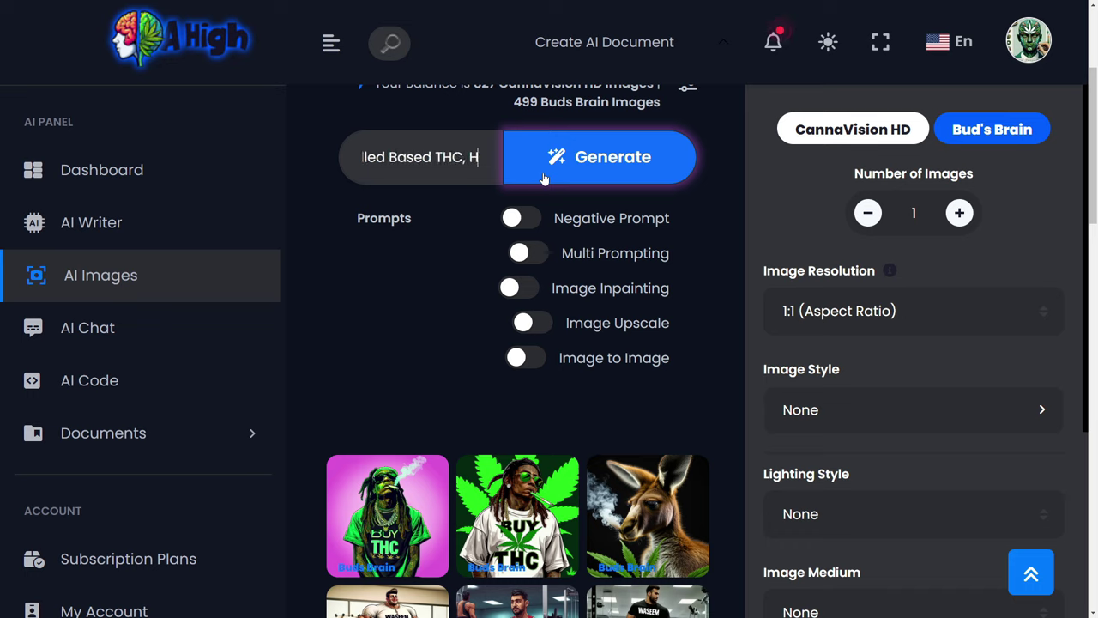
pyautogui.write(', Homeless man')
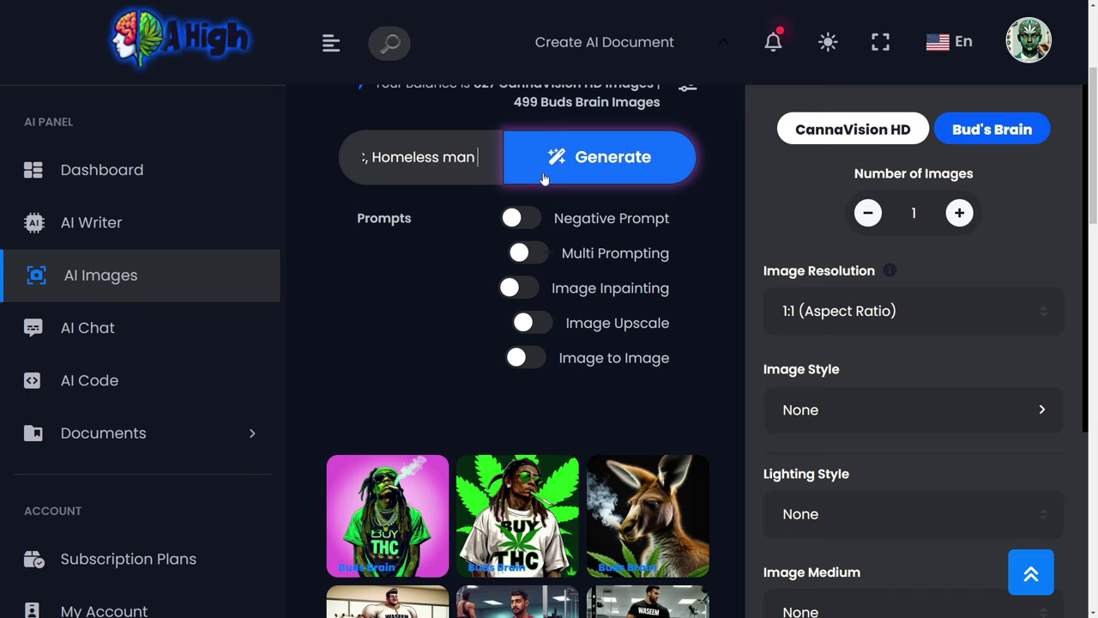
pyautogui.write(' weed')
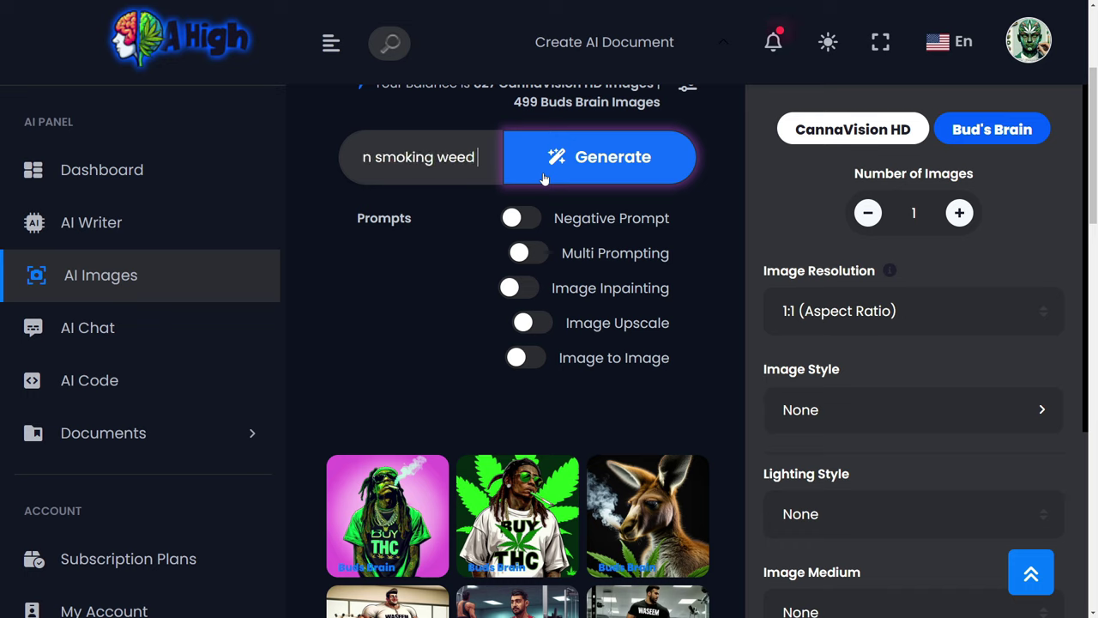
pyautogui.write('g a sign')
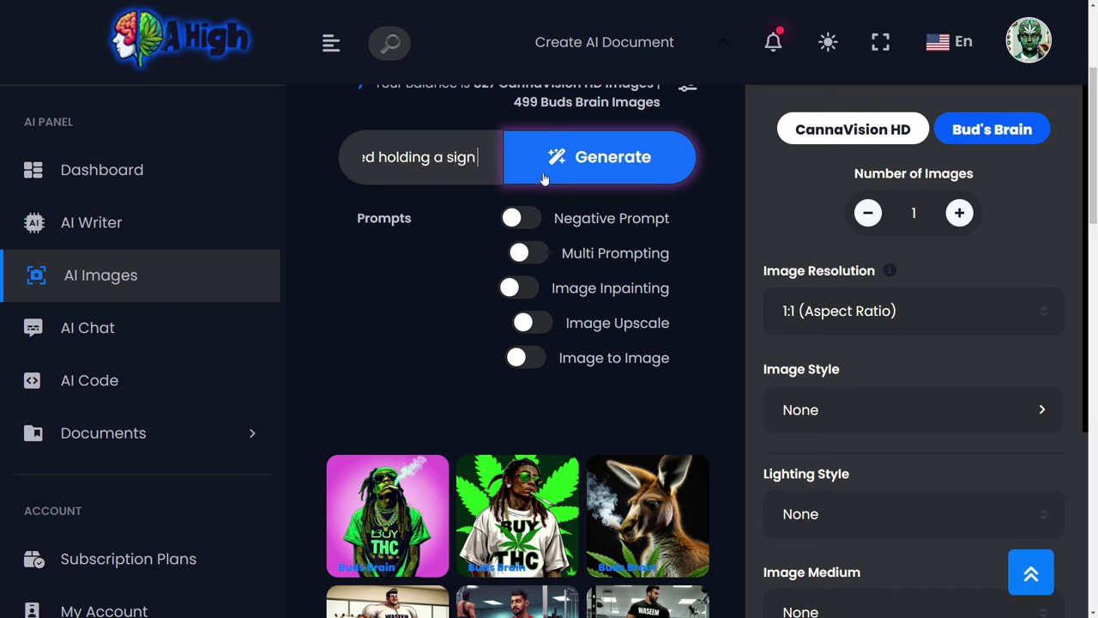
pyautogui.write('s BUY THC')
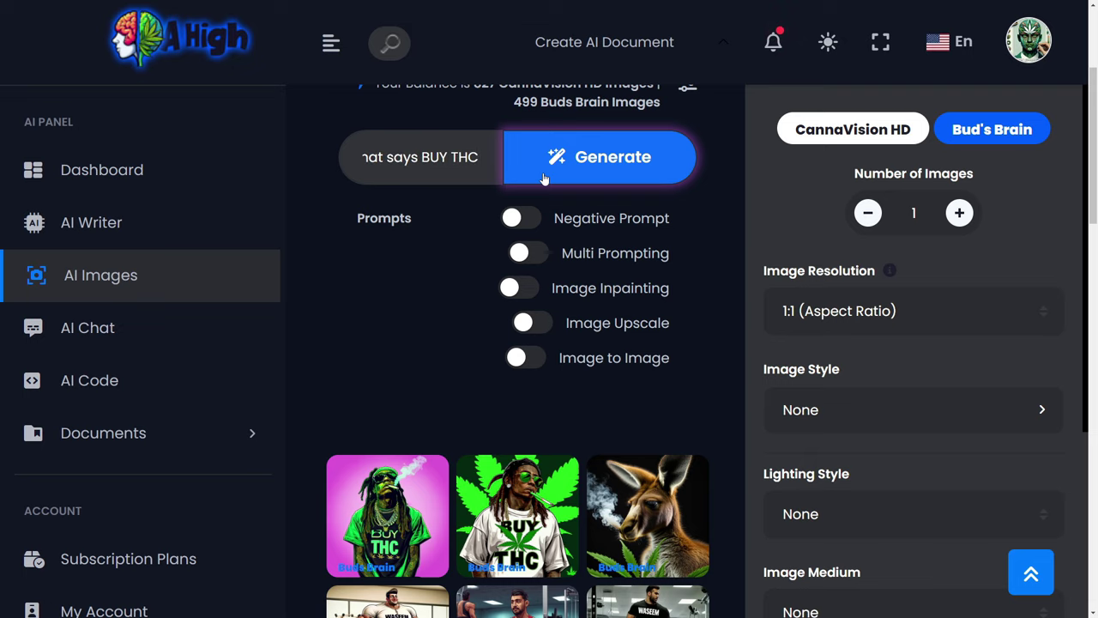
pyautogui.click(544, 178)
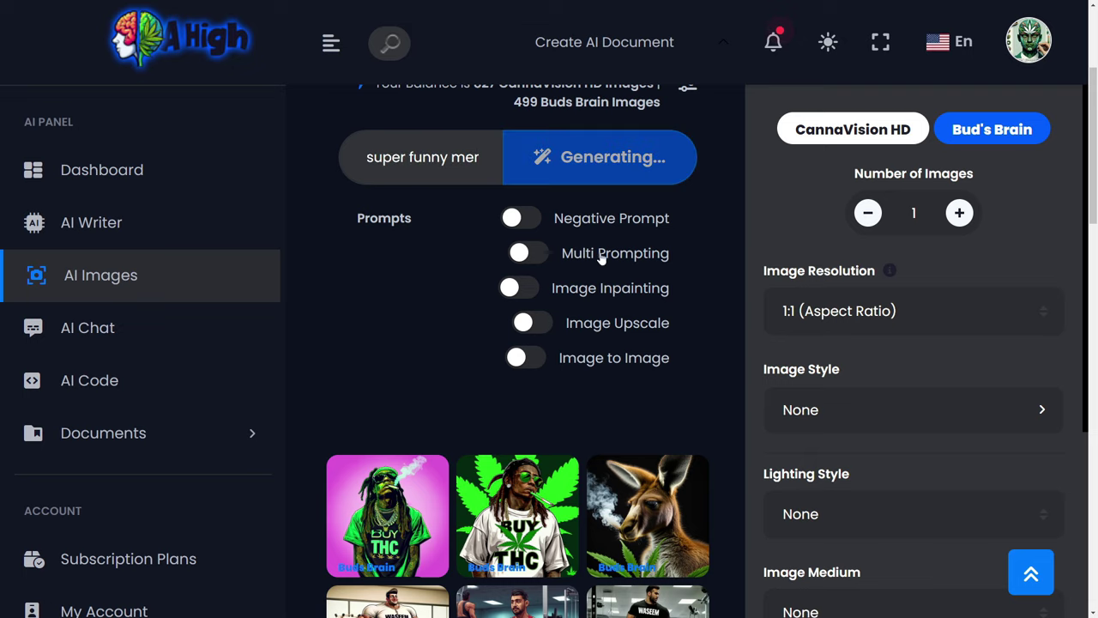
pyautogui.scroll(2, 596, 321)
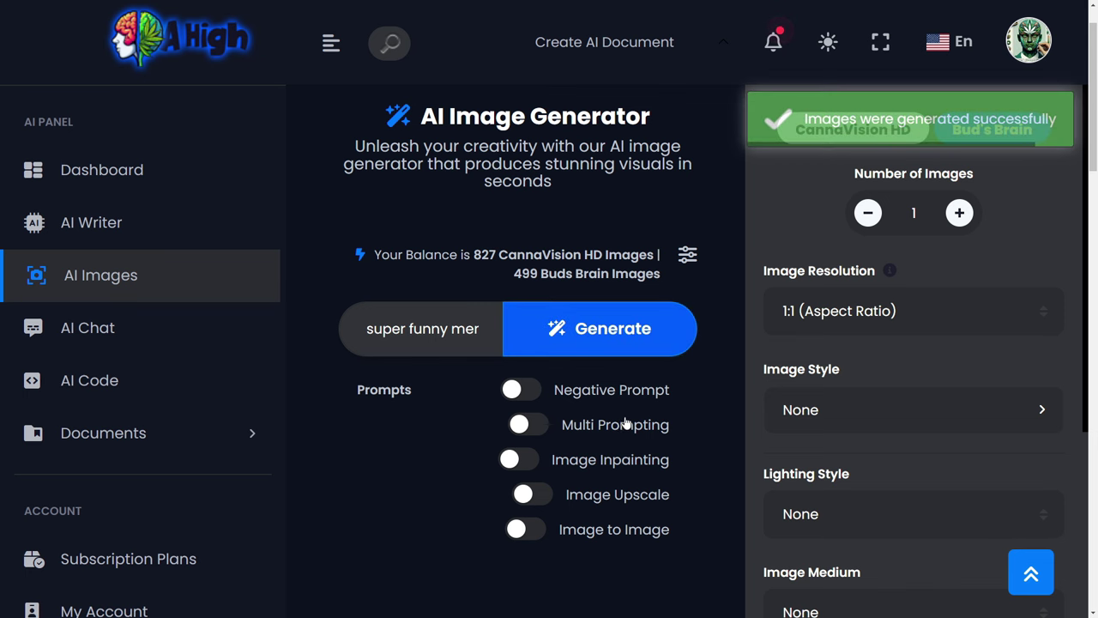
pyautogui.scroll(-1, 543, 391)
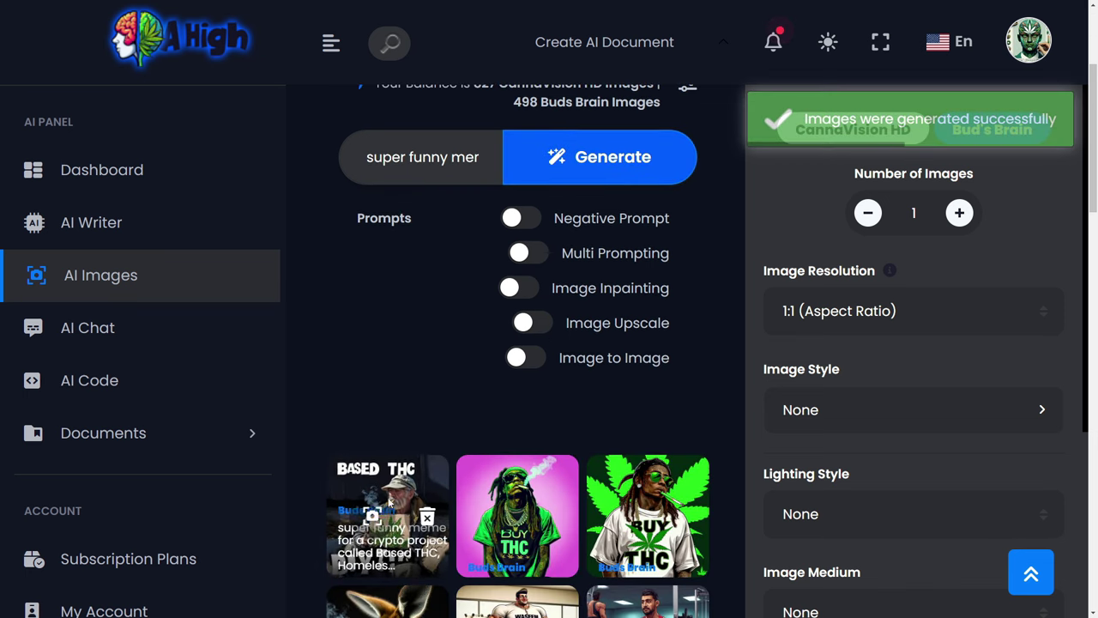
pyautogui.click(382, 515)
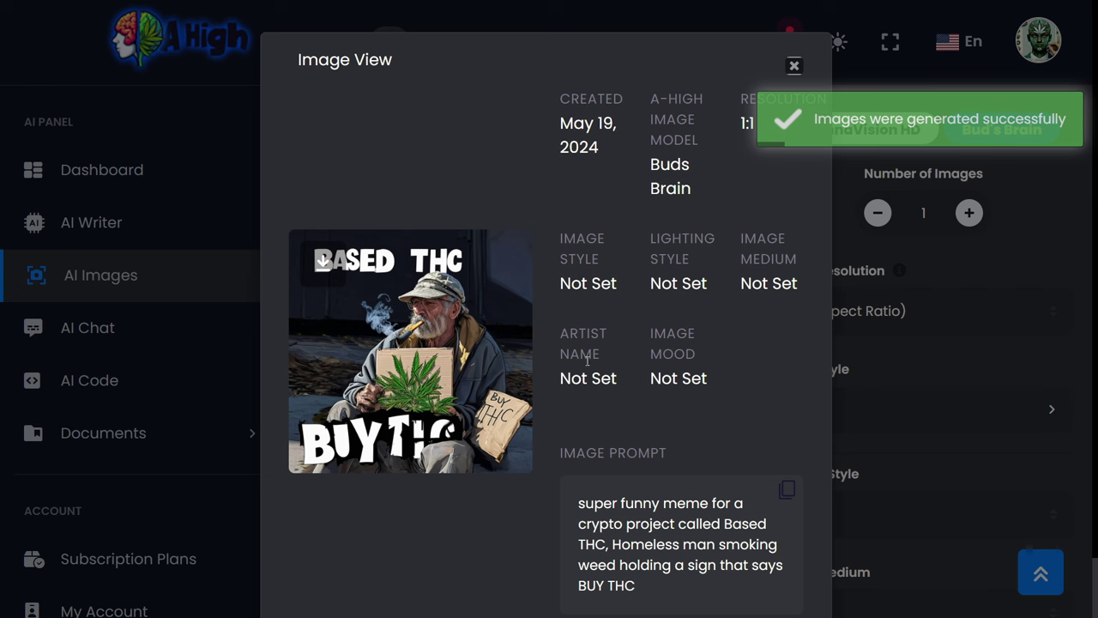
pyautogui.click(916, 362)
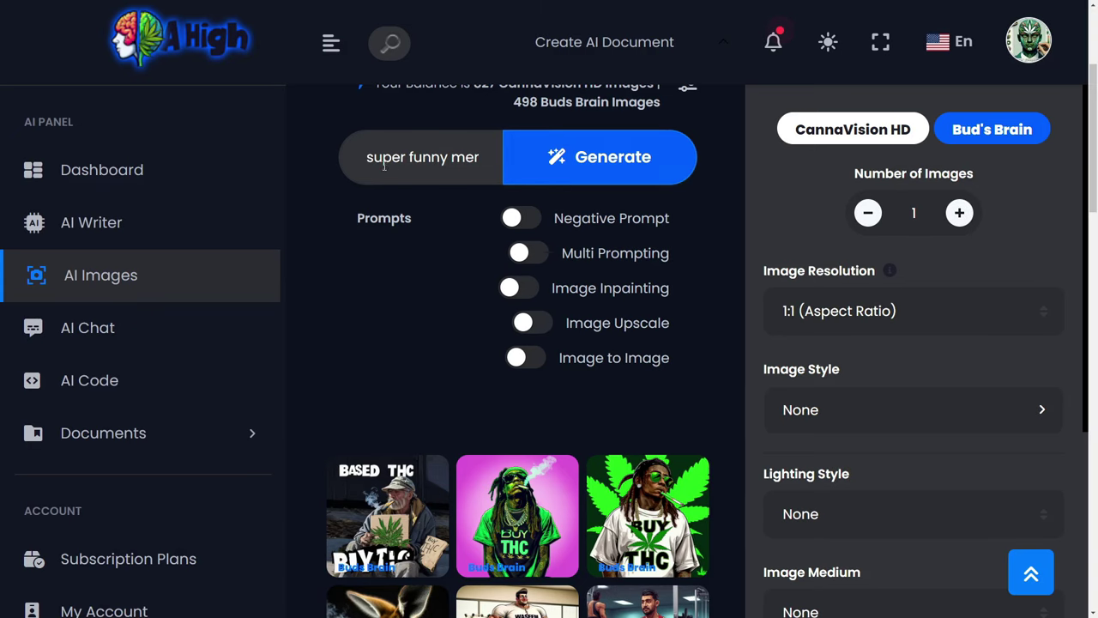
# Replace the prompt with Trump and Biden smoking together and generate that image.
pyautogui.click(519, 169)
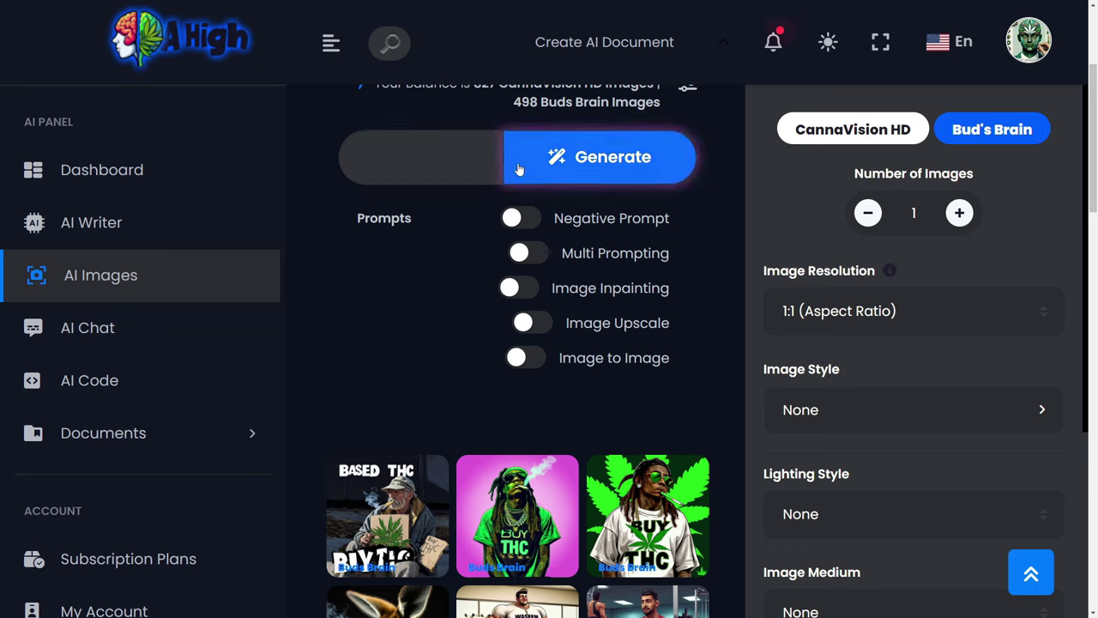
pyautogui.write('Donald Trump')
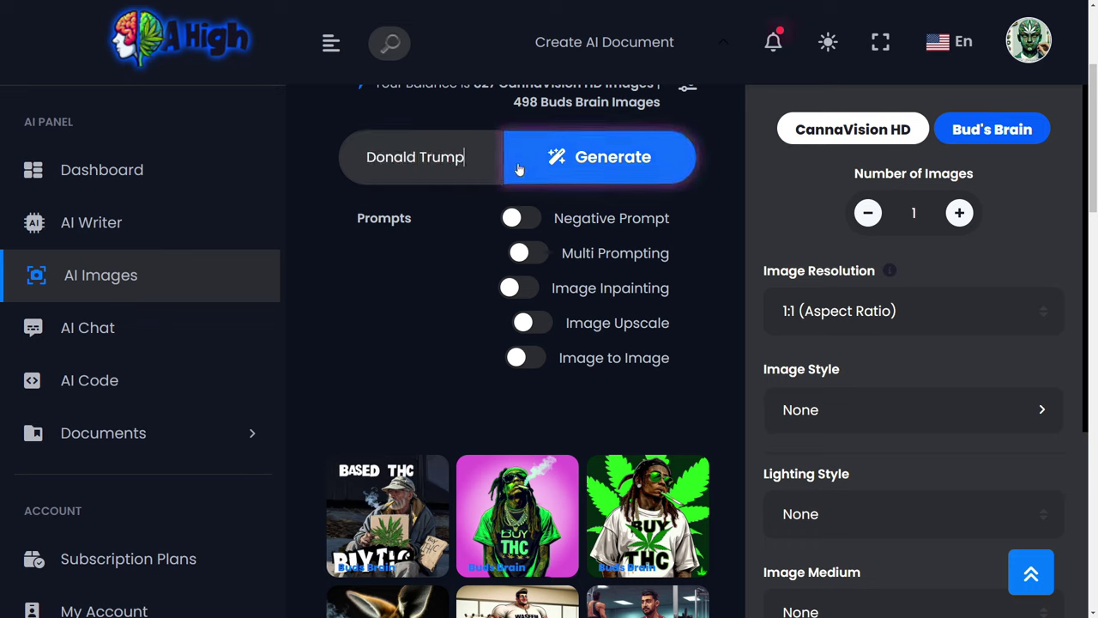
pyautogui.write(' smoking T')
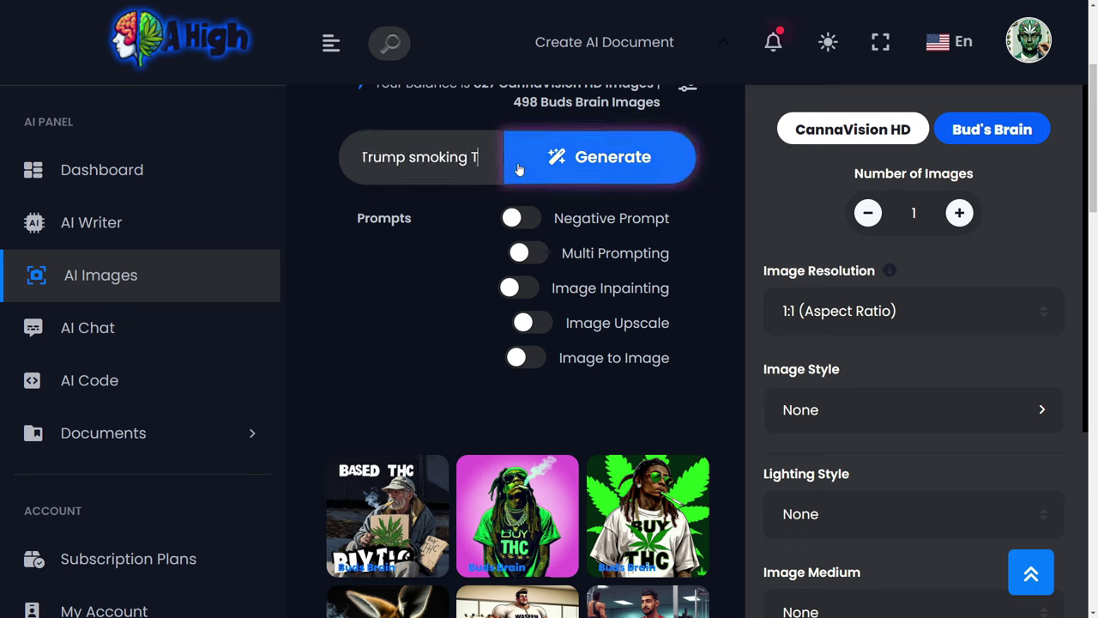
pyautogui.write('oe')
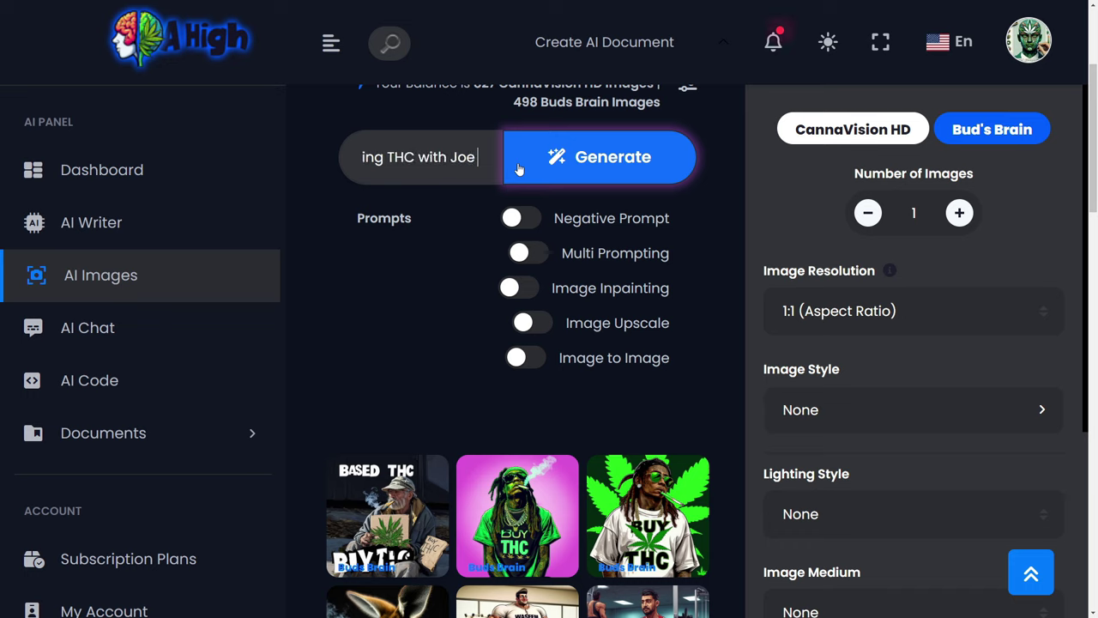
pyautogui.write('the be')
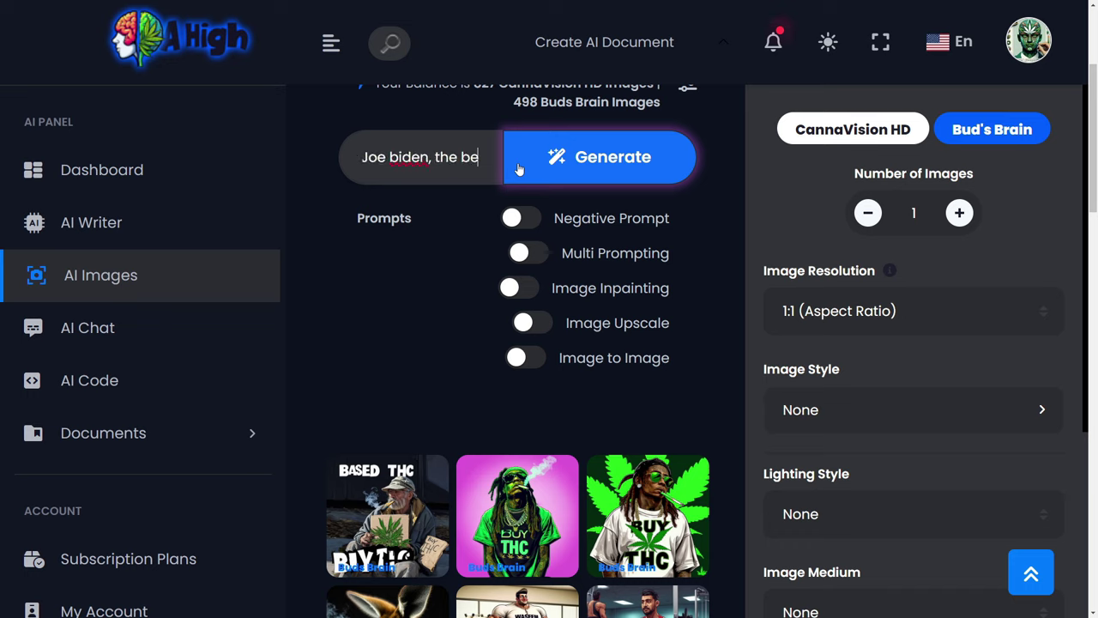
pyautogui.write('me f')
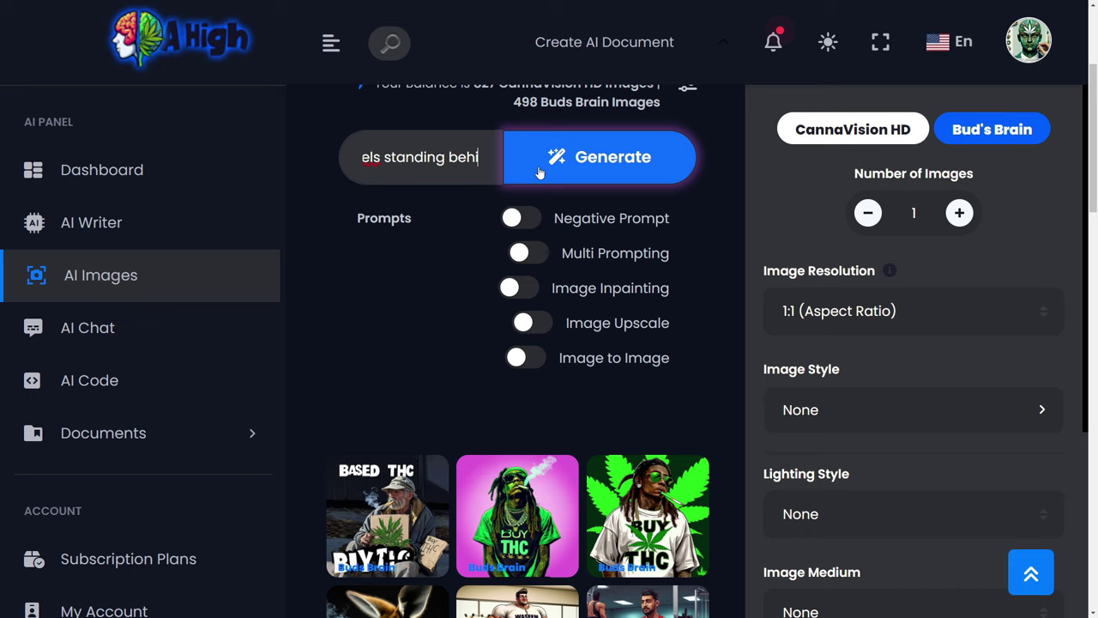
pyautogui.click(581, 156)
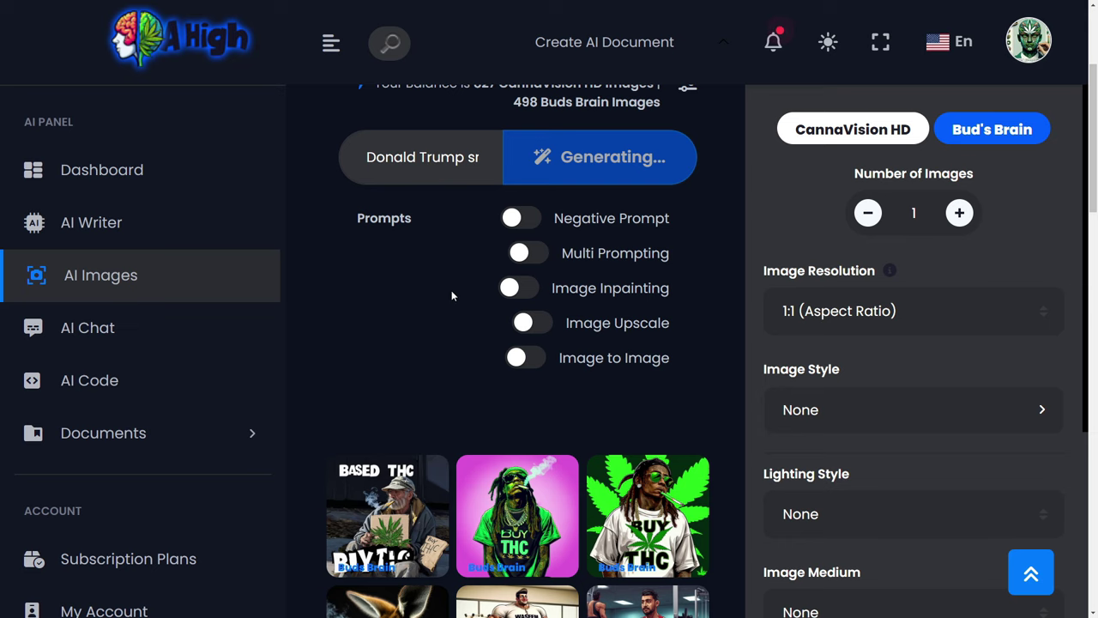
pyautogui.scroll(1, 451, 290)
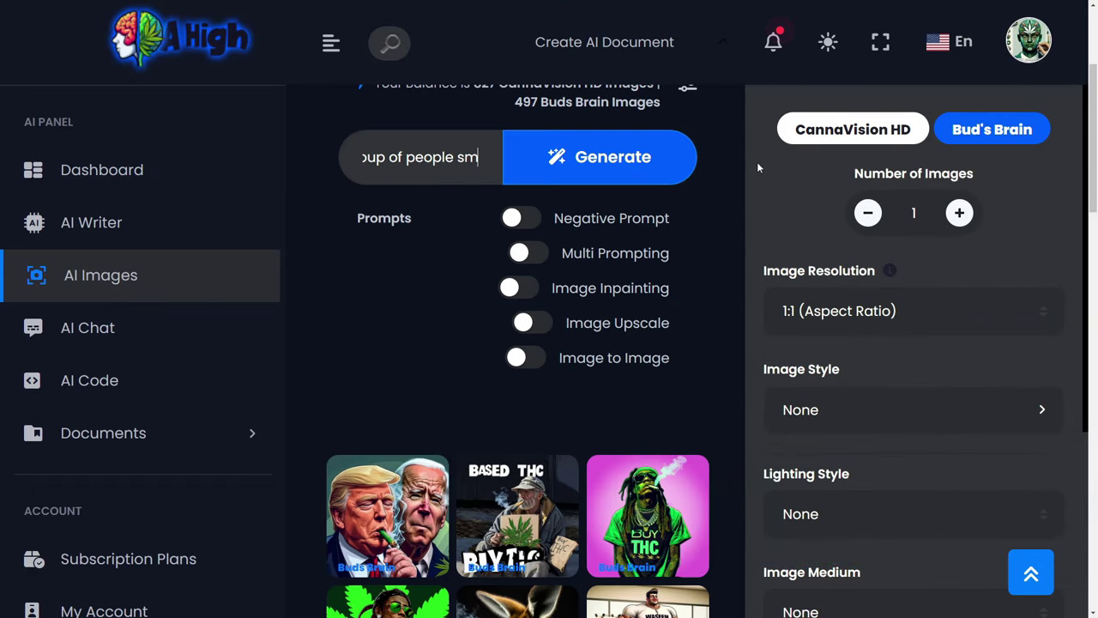
# Complete the prompt with 'giant bongs, taking dab hits, KOed on the couch', generate it, and open the resulting image's details.
pyautogui.write('ed')
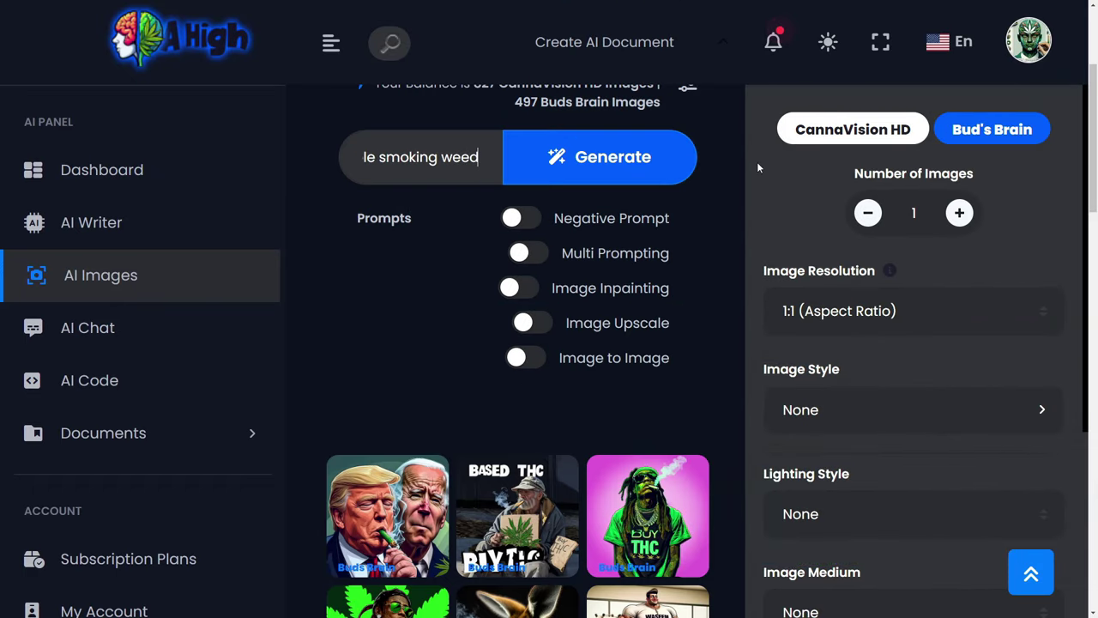
pyautogui.write('d with giant bong')
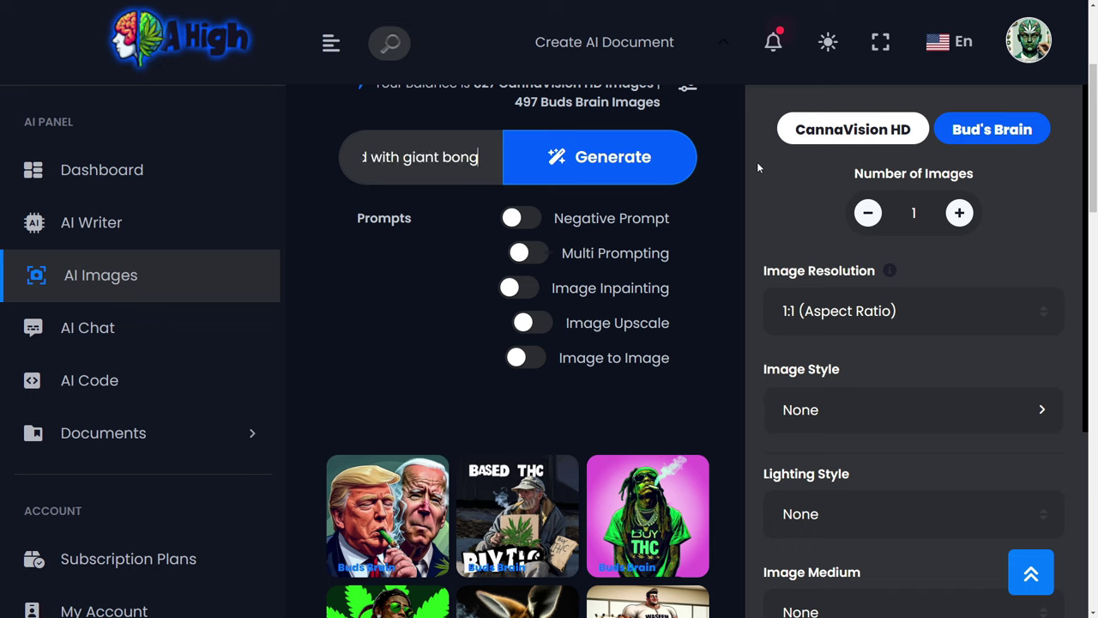
pyautogui.write('s, taking dab hits,')
pyautogui.write(' KOe')
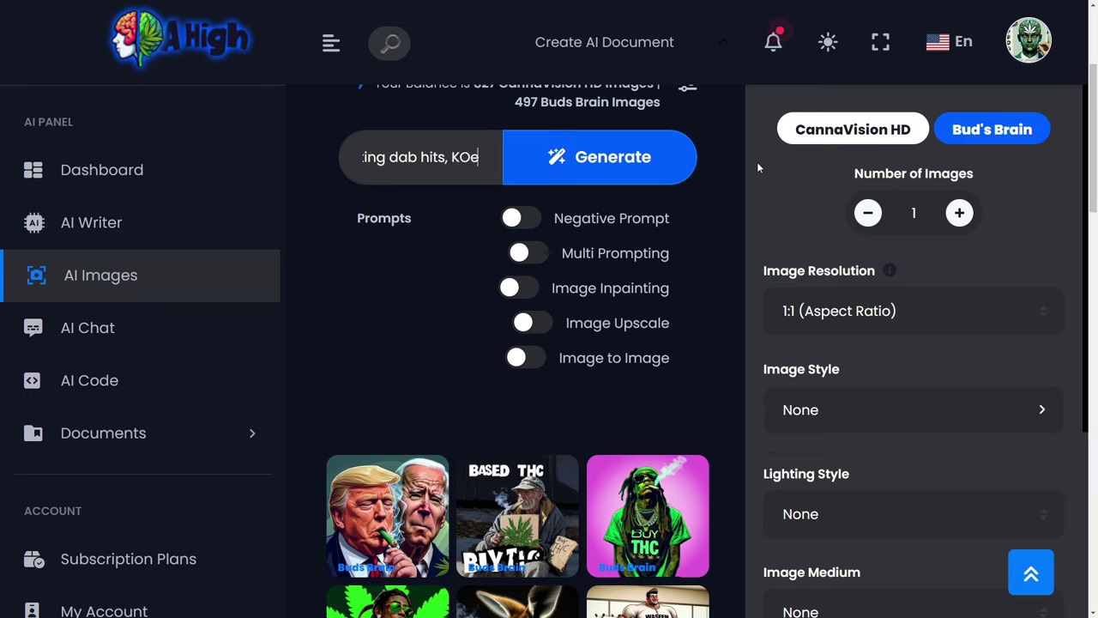
pyautogui.write('d on the cou')
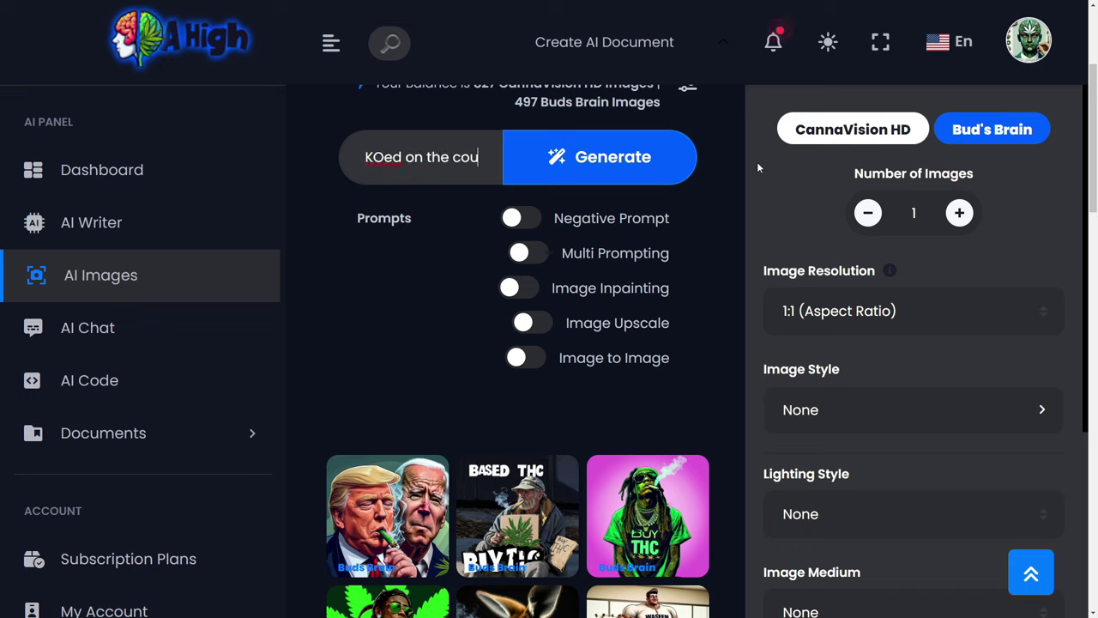
pyautogui.write('ch')
pyautogui.press('Return')
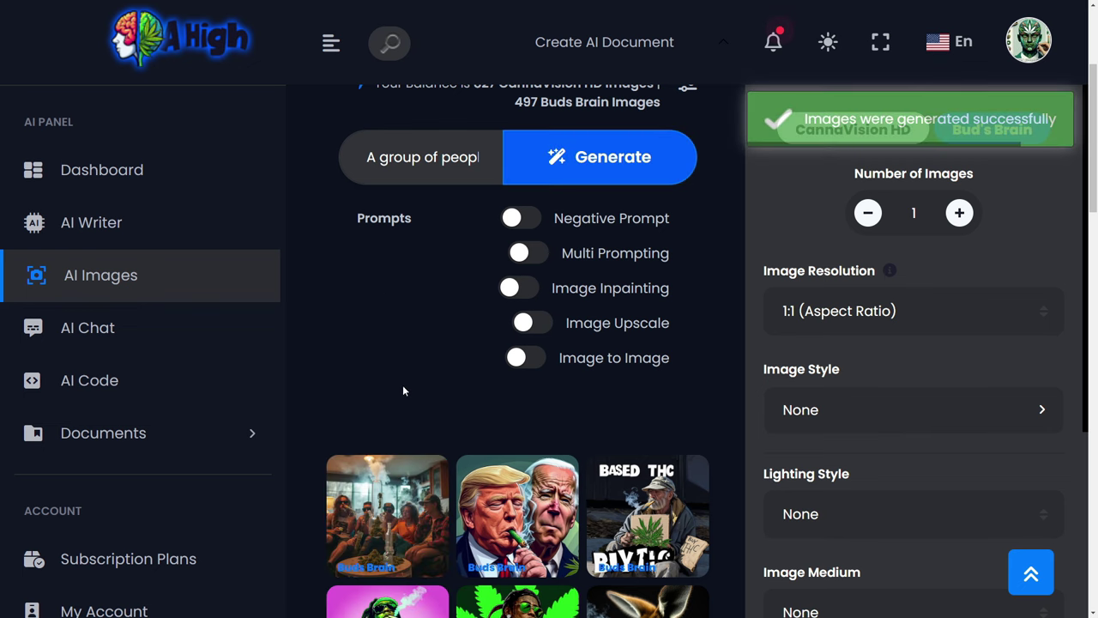
pyautogui.click(380, 519)
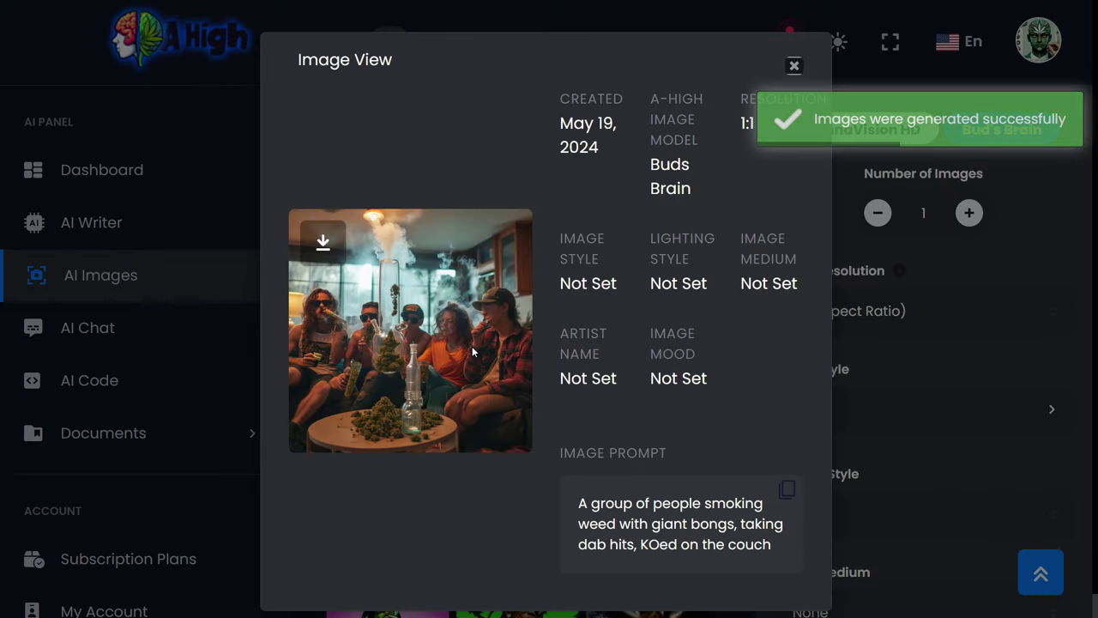